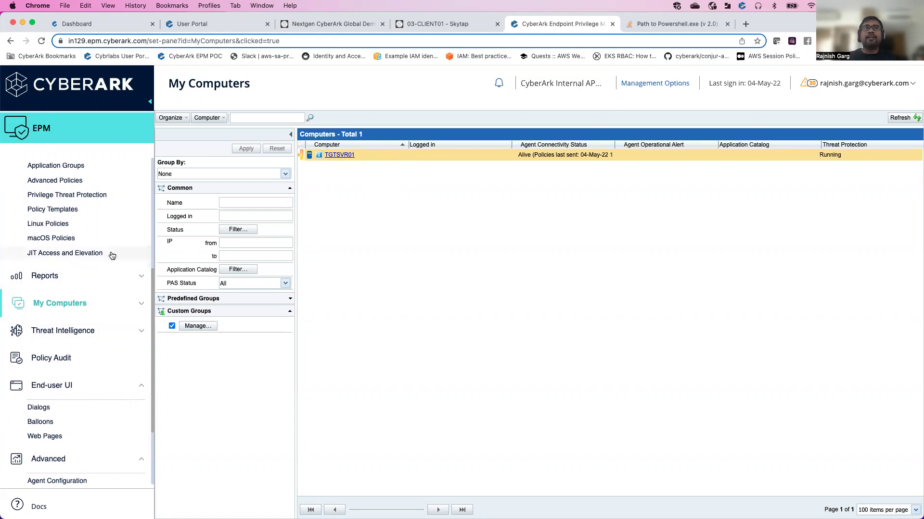
# - Scroll the EPM sidebar up to the Policies section
pyautogui.scroll(2, 103, 250)
pyautogui.scroll(2, 101, 233)
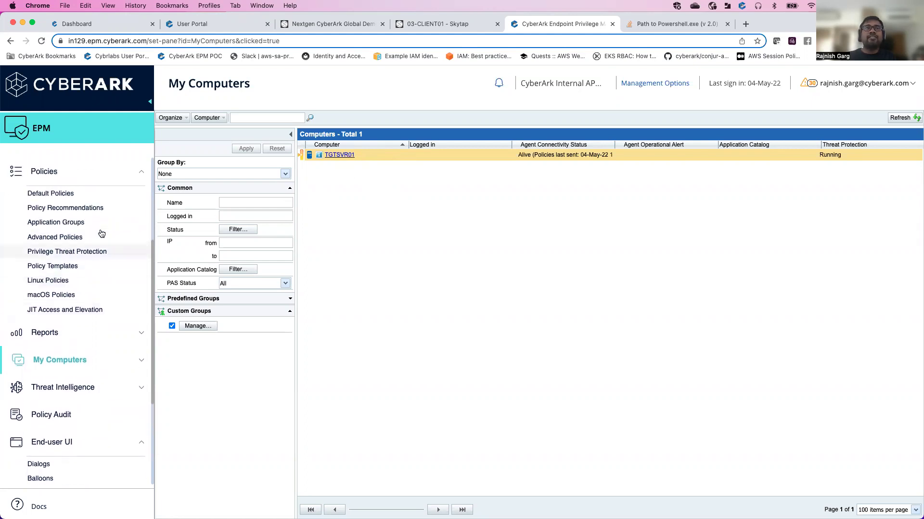
# - Check the Block policy's actions in Advanced Policies without changing them, then switch to the User Portal
pyautogui.click(61, 194)
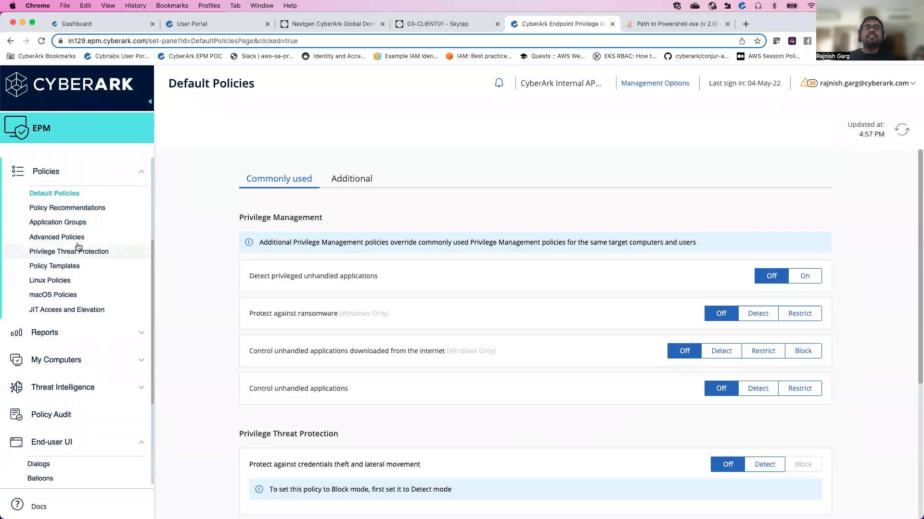
pyautogui.click(72, 238)
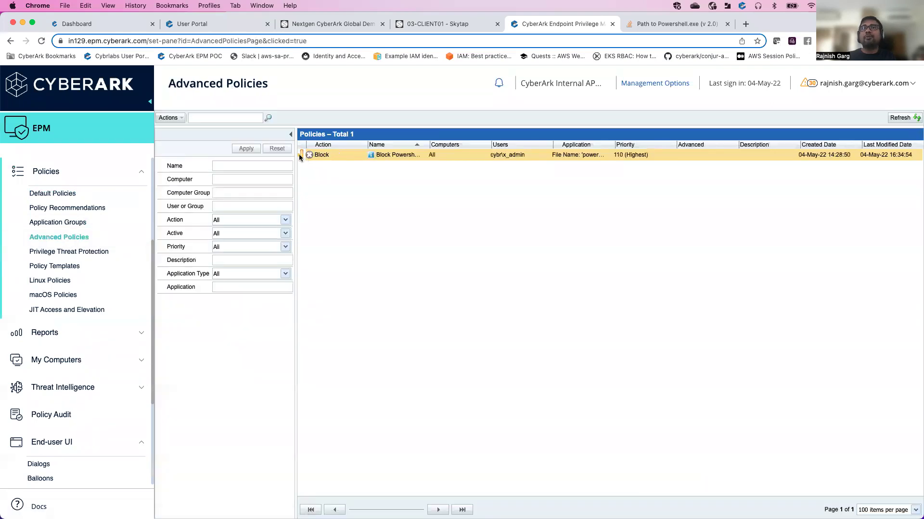
pyautogui.rightClick(299, 154)
pyautogui.press('Escape')
pyautogui.rightClick(329, 155)
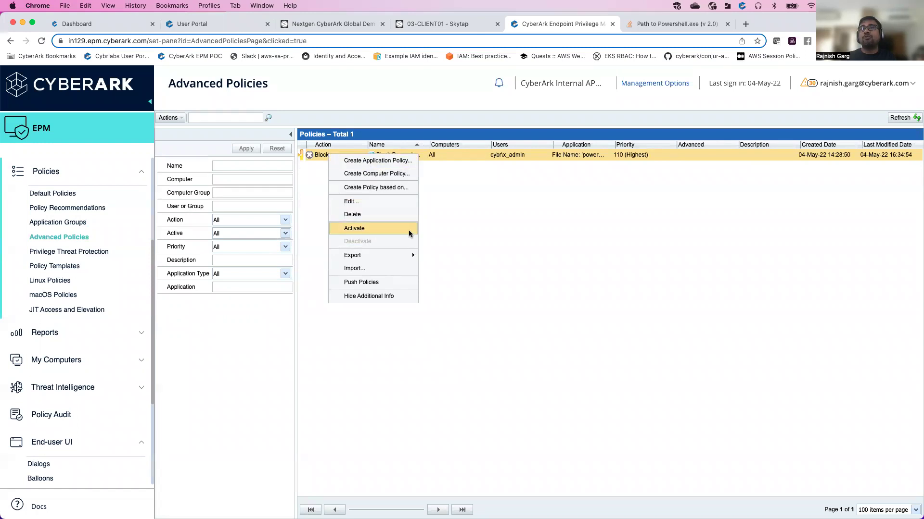
pyautogui.click(511, 250)
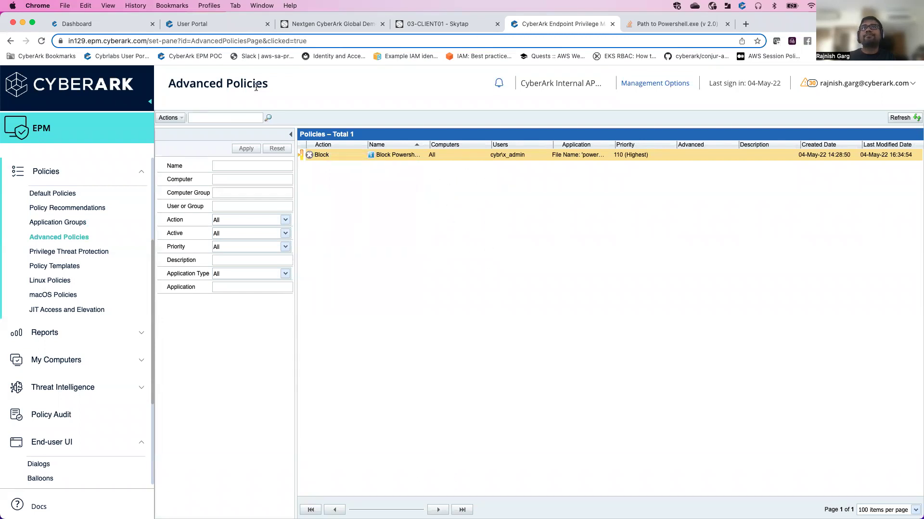
pyautogui.click(210, 24)
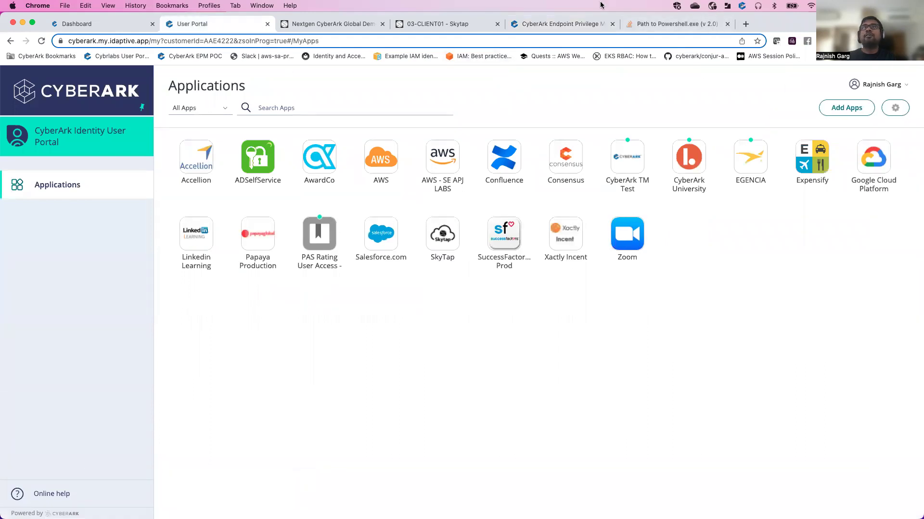
# - Move through the PowerShell reference and dashboard tabs to the 03-CLIENT01 Skytap lab desktop
pyautogui.click(699, 25)
pyautogui.click(643, 164)
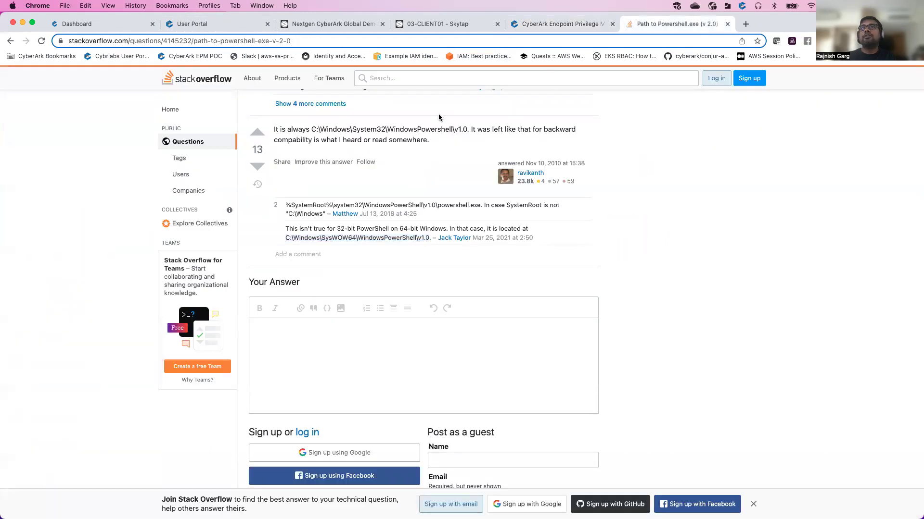
pyautogui.click(107, 30)
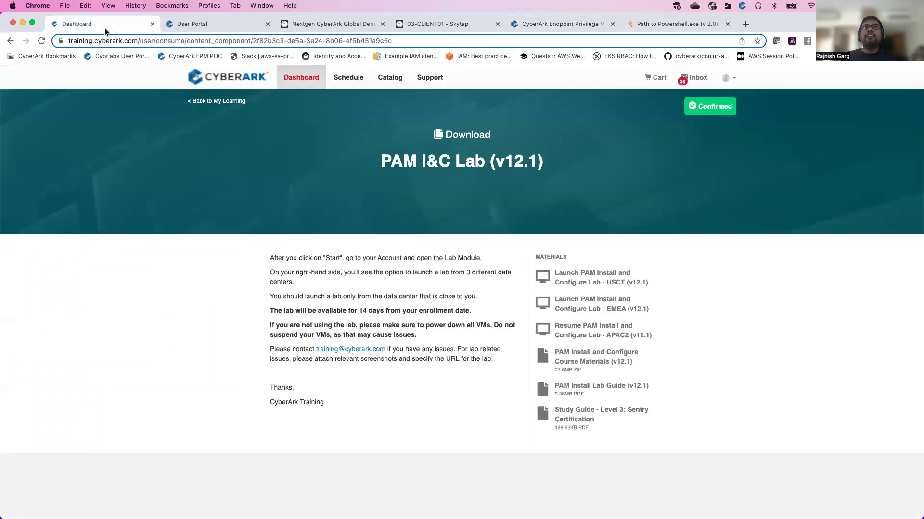
pyautogui.click(366, 25)
pyautogui.click(427, 25)
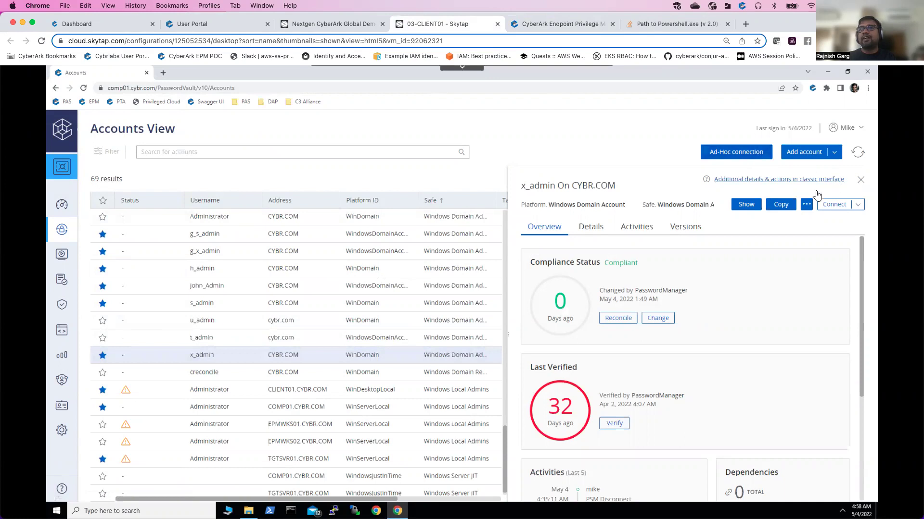
# - Connect from PVWA as x_admin to remote machine TGTSVR01
pyautogui.click(832, 205)
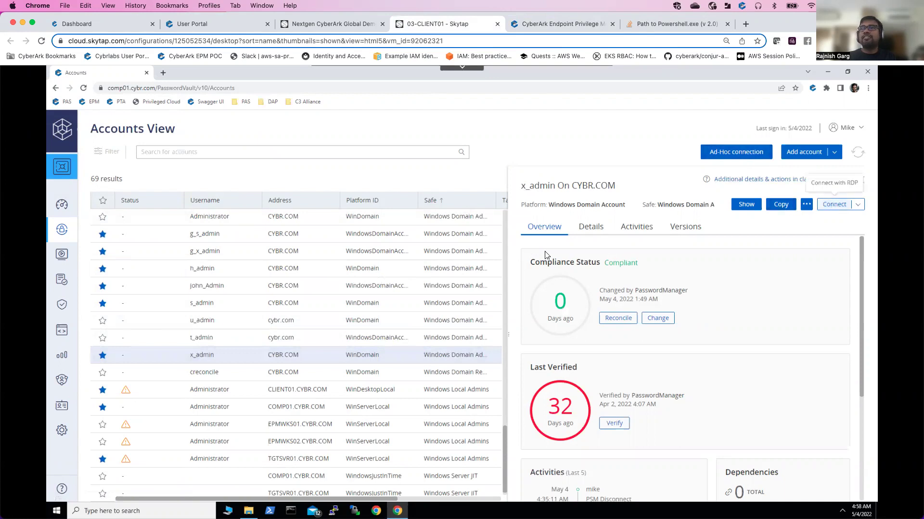
pyautogui.click(446, 348)
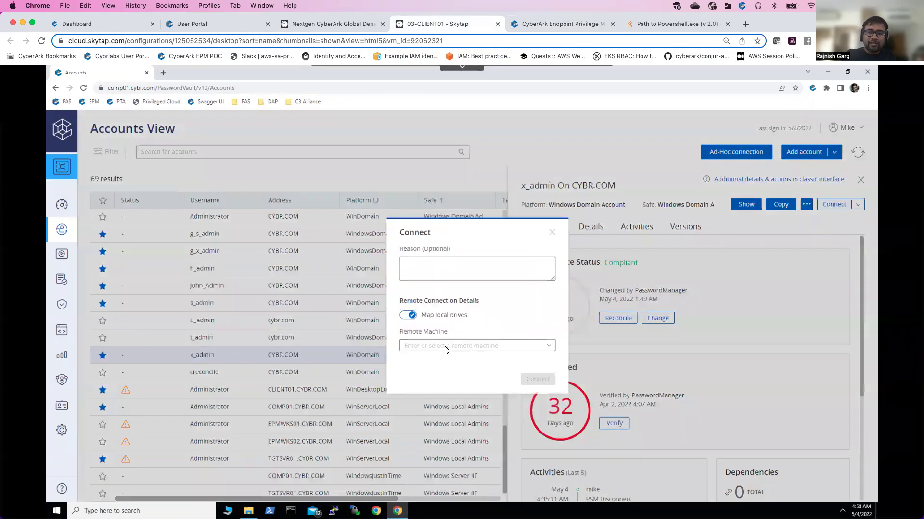
pyautogui.write('TGTSVR01')
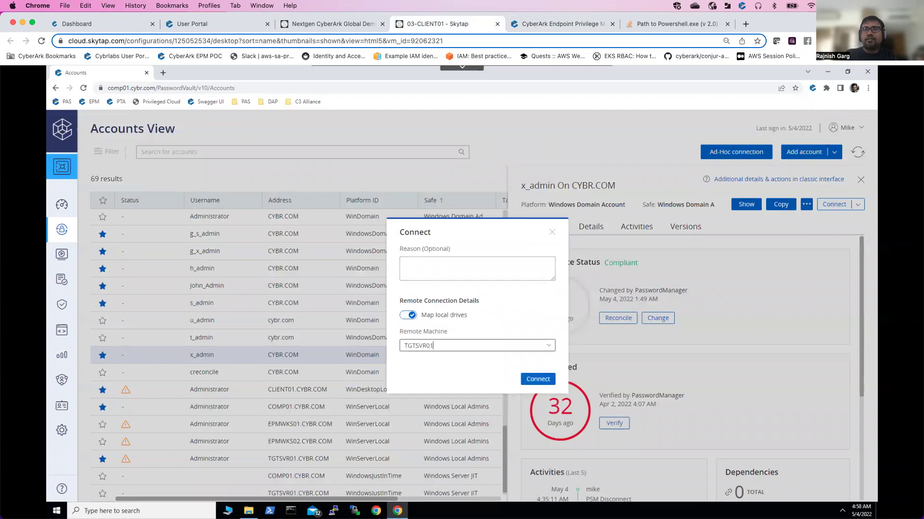
pyautogui.click(538, 379)
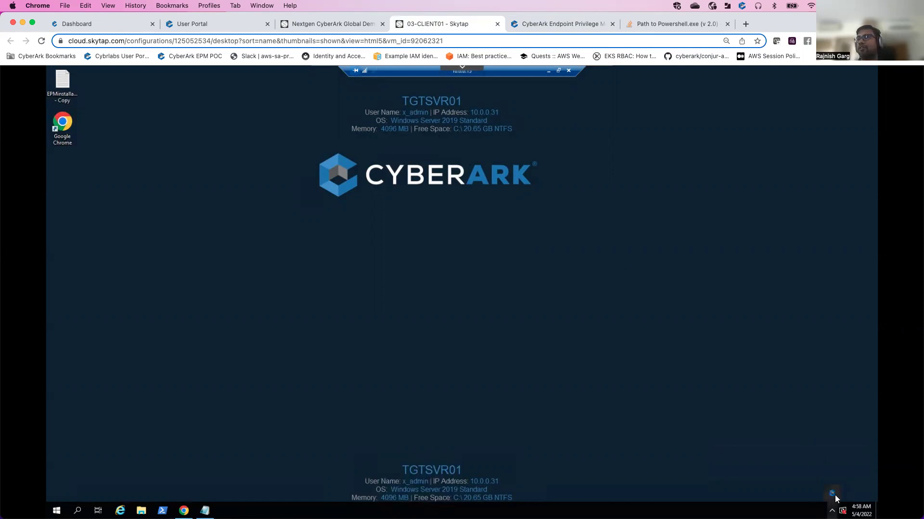
# - Request updated settings from the EPM agent tray icon and confirm
pyautogui.rightClick(830, 493)
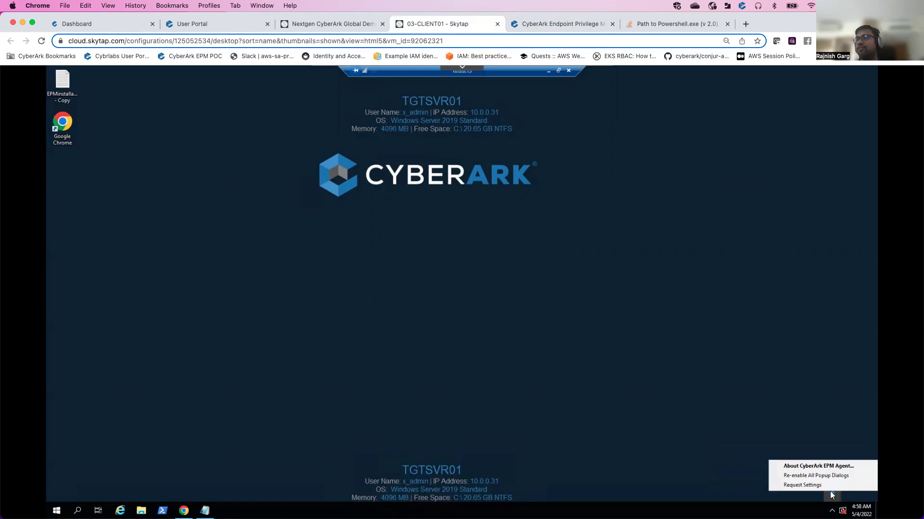
pyautogui.click(799, 486)
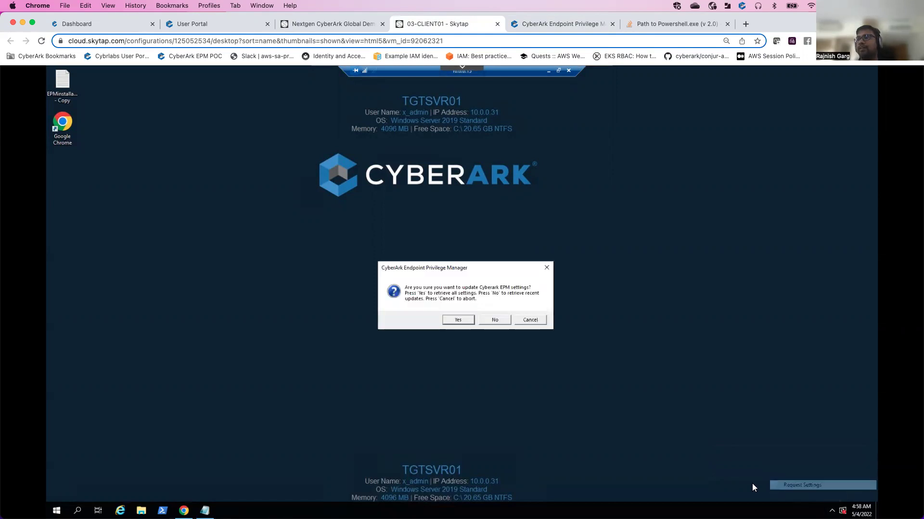
pyautogui.click(495, 322)
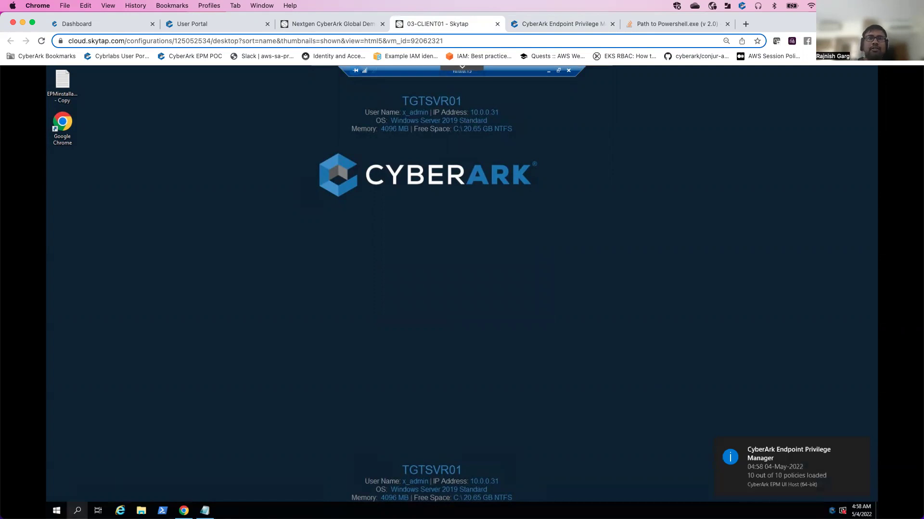
# - Run Windows PowerShell (x86) as administrator from a 'power' search, close it, and end the session
pyautogui.click(77, 510)
pyautogui.click(77, 510)
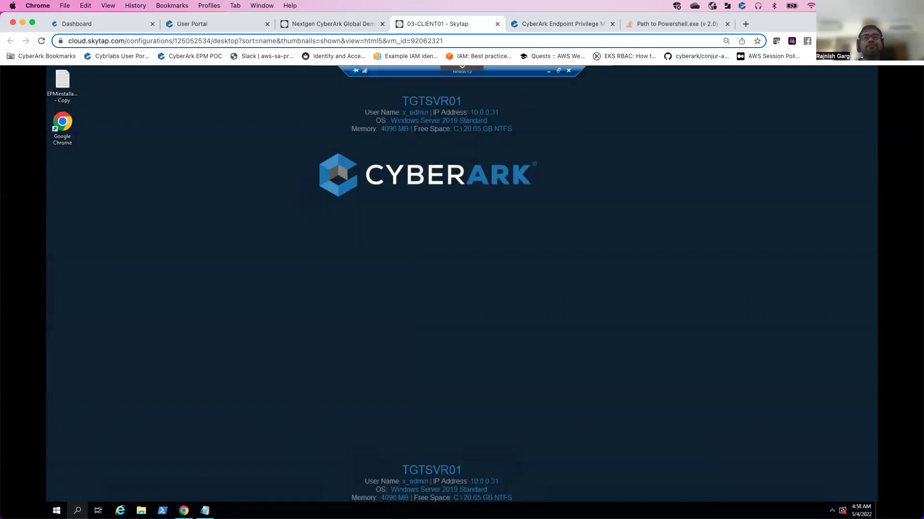
pyautogui.click(77, 510)
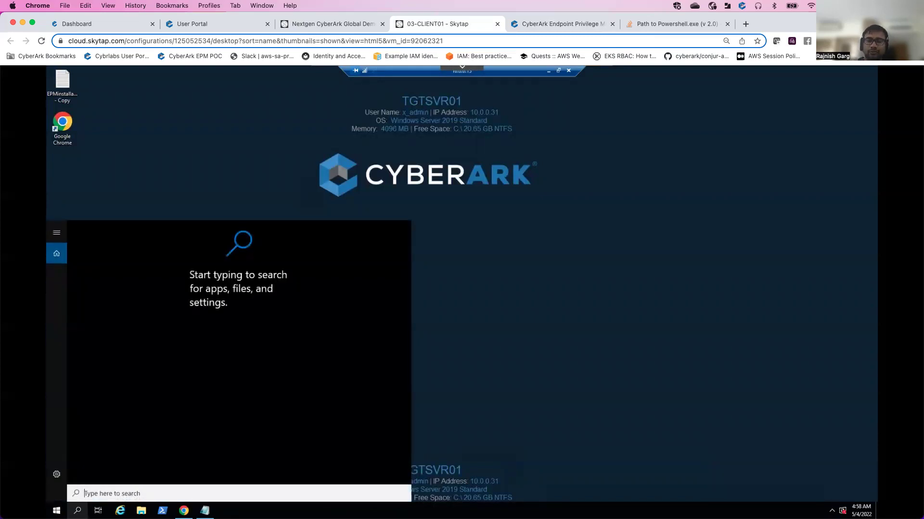
pyautogui.write('power')
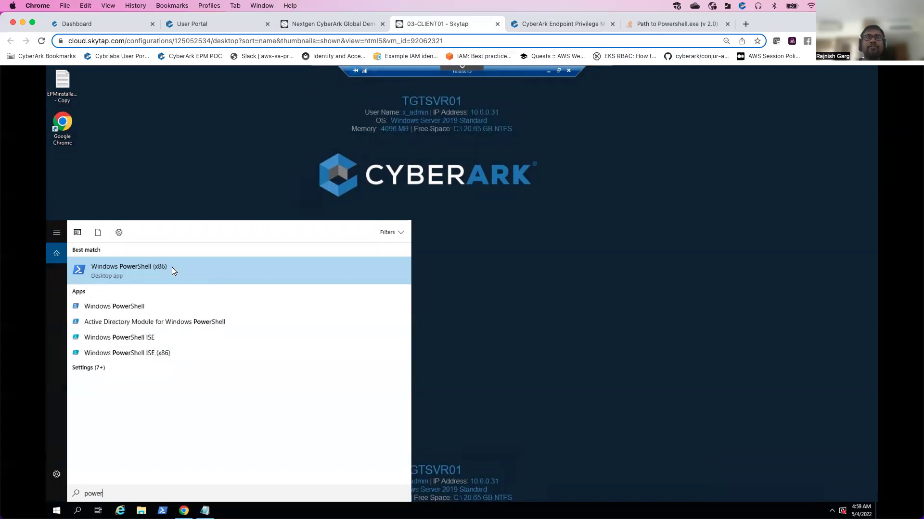
pyautogui.rightClick(172, 271)
pyautogui.click(210, 279)
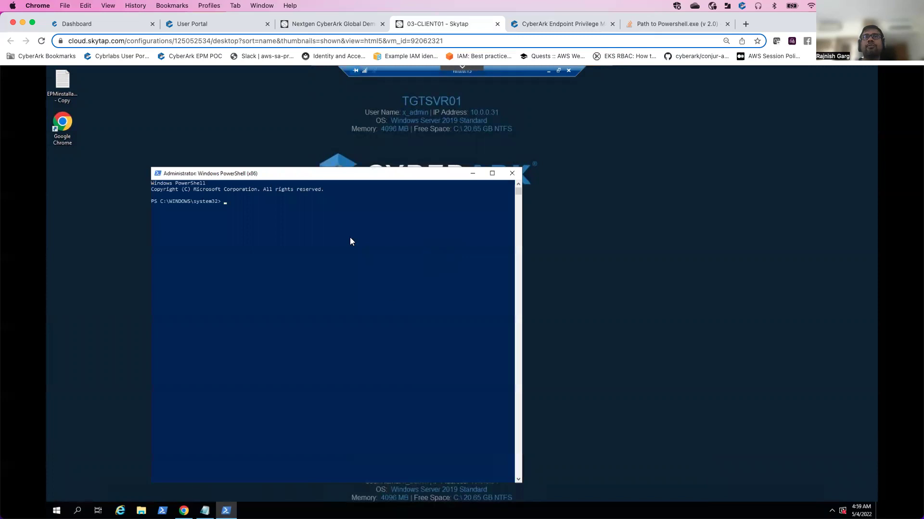
pyautogui.click(512, 174)
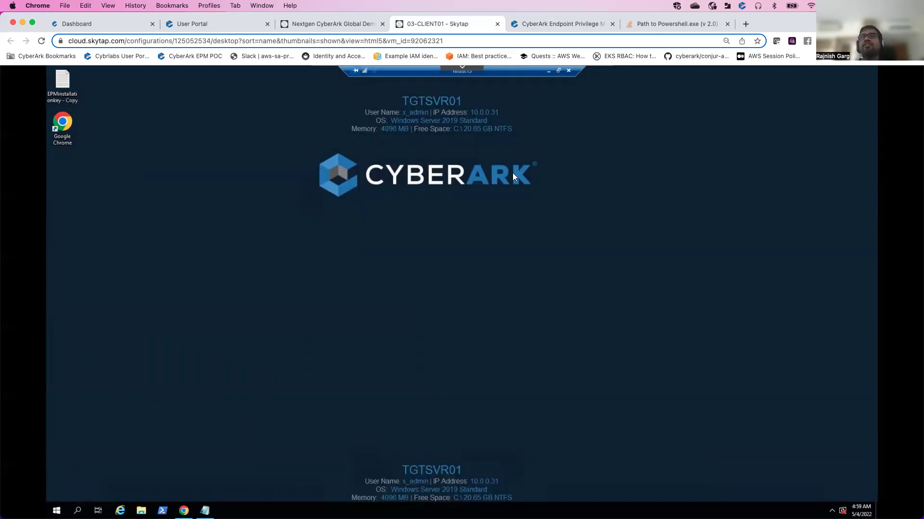
pyautogui.click(569, 70)
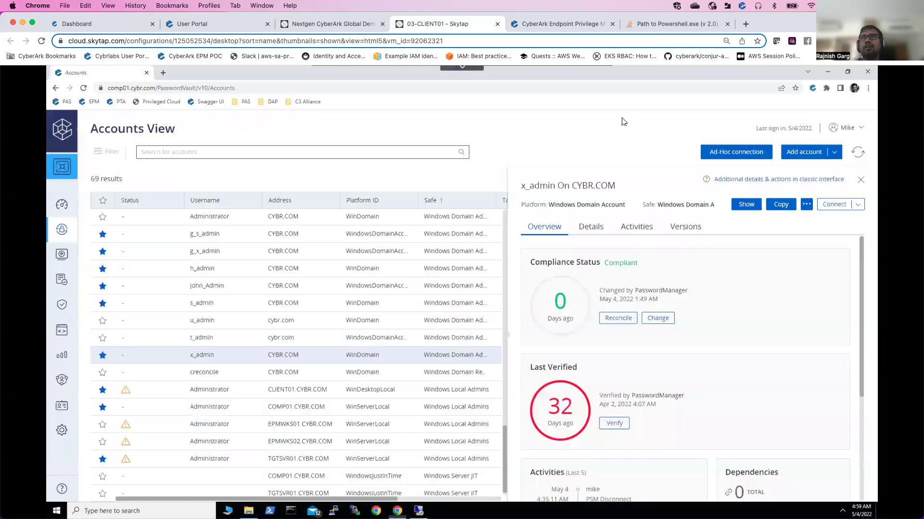
# - Select u_admin in Accounts View and connect to remote machine TGTSVR01
pyautogui.click(212, 326)
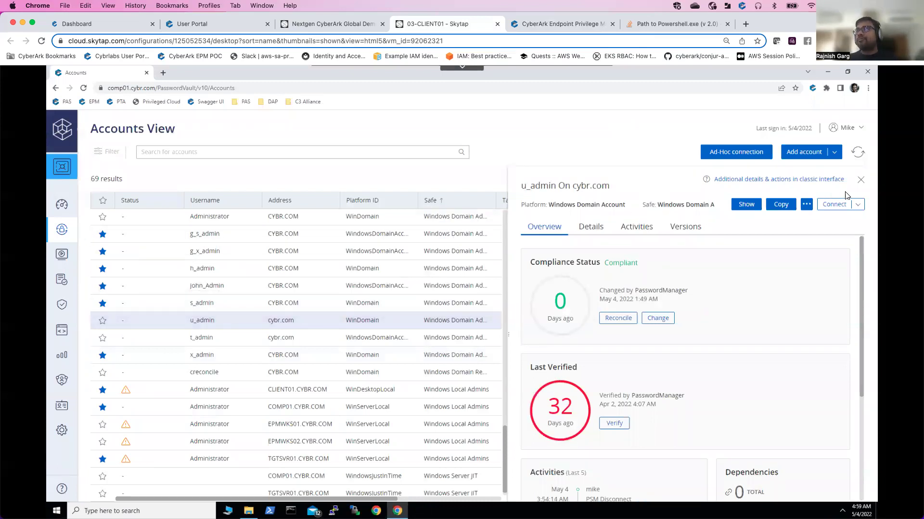
pyautogui.click(834, 204)
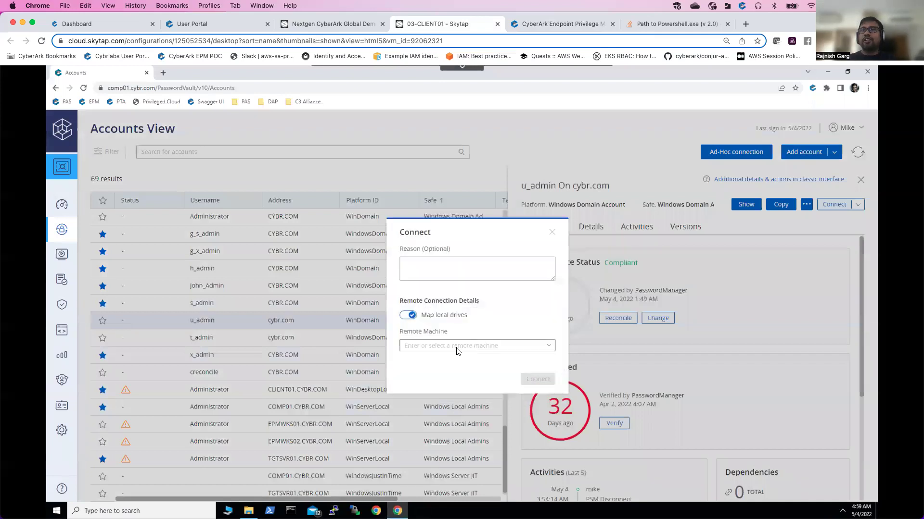
pyautogui.click(444, 346)
pyautogui.write('T')
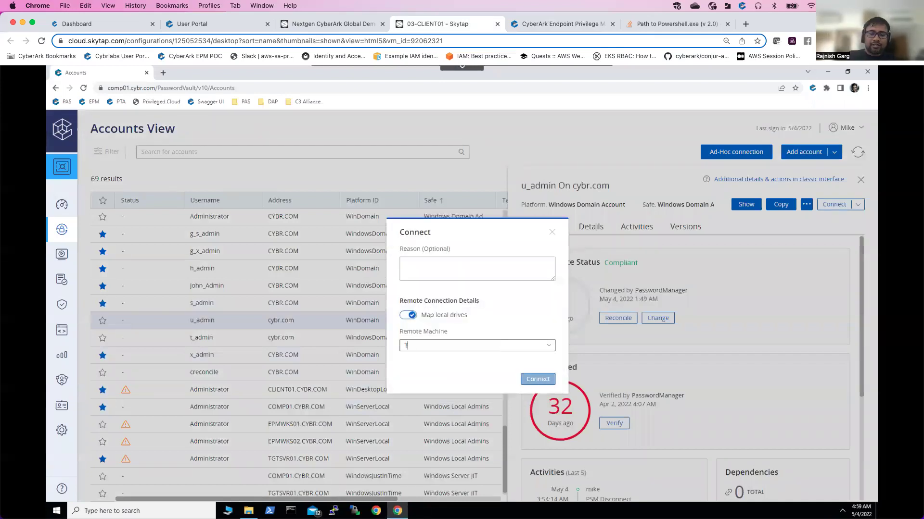
pyautogui.write('GTSVR01')
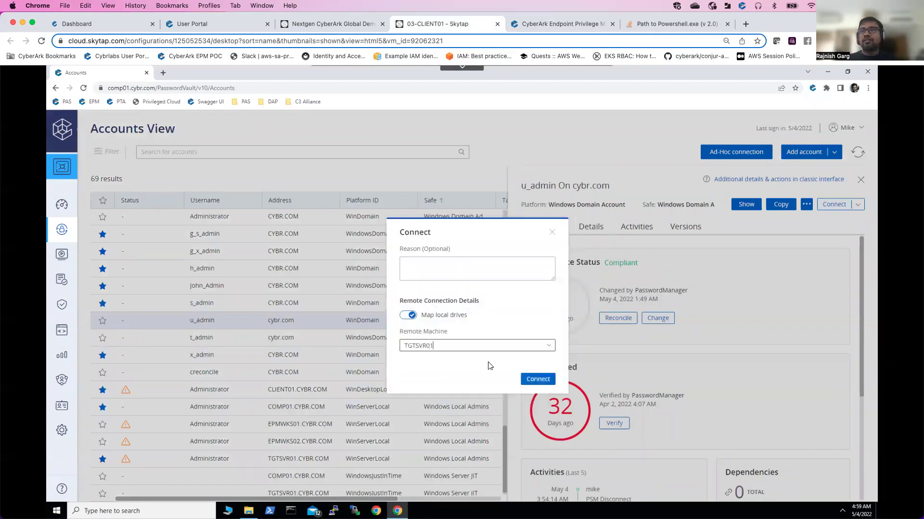
pyautogui.click(533, 381)
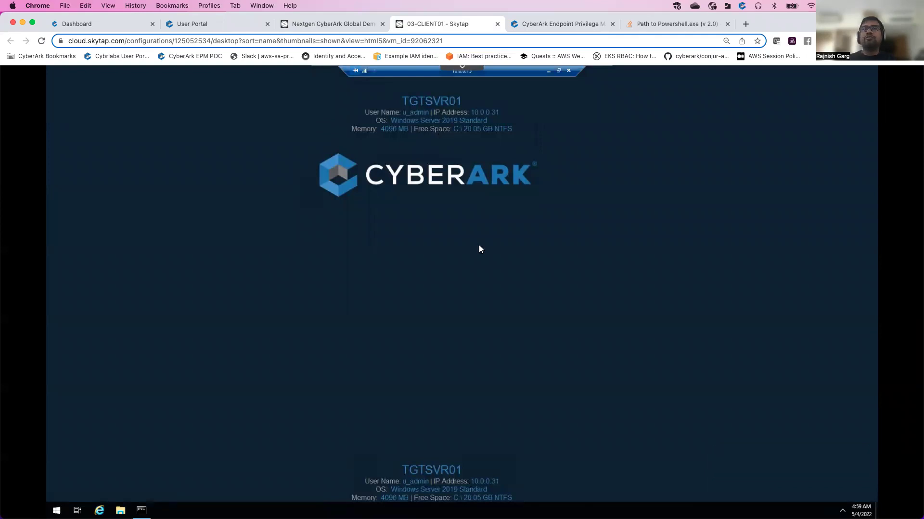
# - Run Windows PowerShell as administrator from a 'power' search, close it, then end the PSM session
pyautogui.click(56, 510)
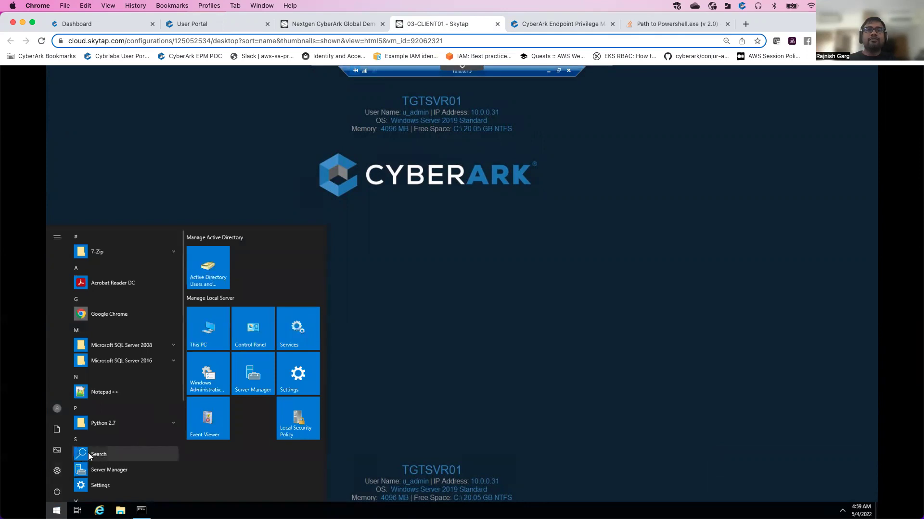
pyautogui.click(112, 452)
pyautogui.write('pow')
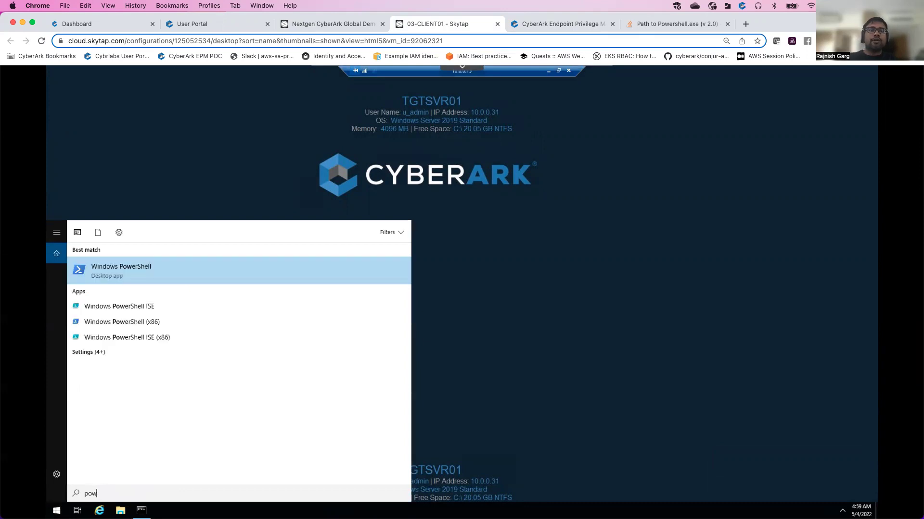
pyautogui.write('er')
pyautogui.rightClick(131, 278)
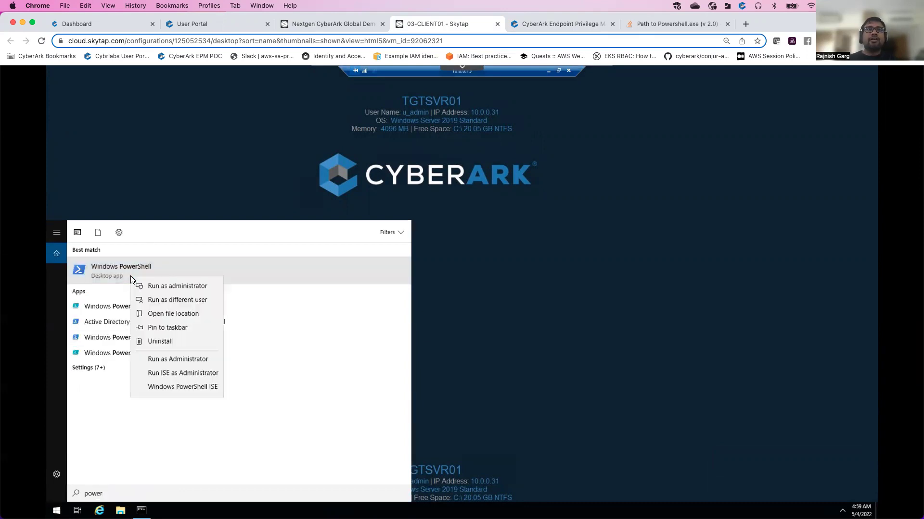
pyautogui.click(196, 287)
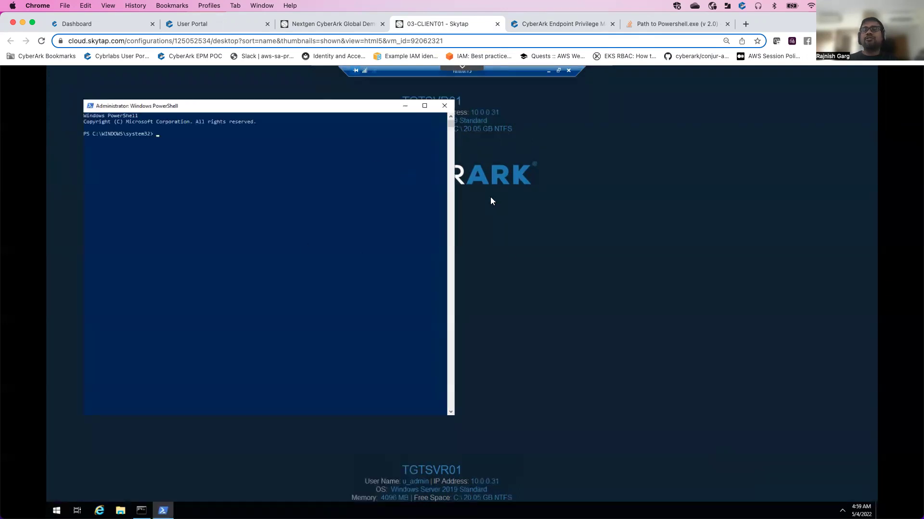
pyautogui.click(444, 105)
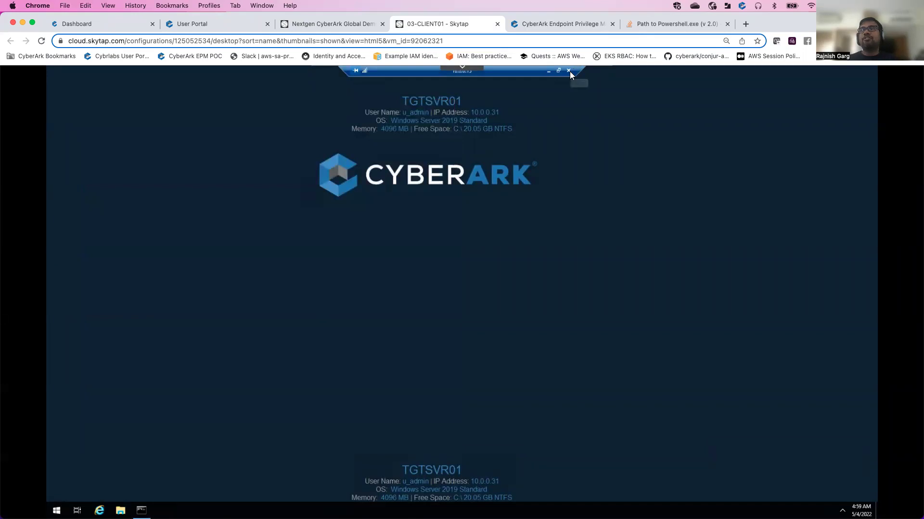
pyautogui.click(570, 72)
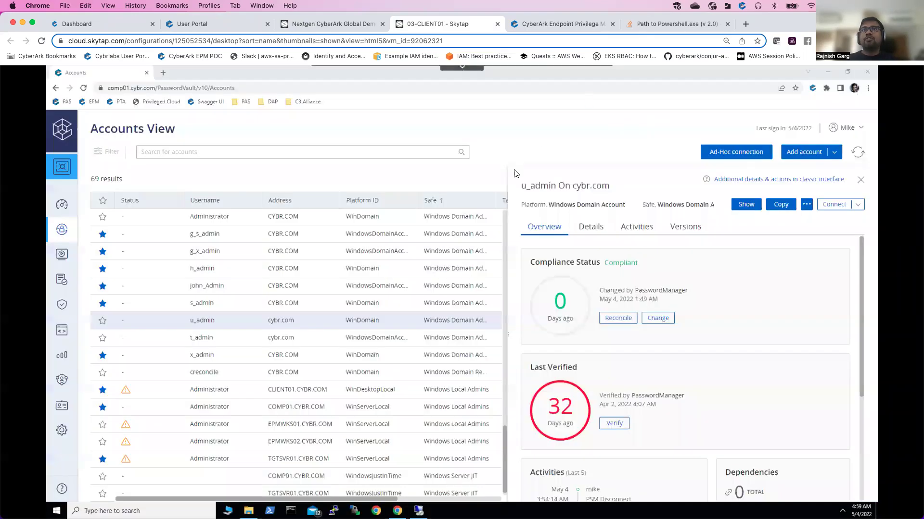
# - Return to the EPM console and view the My Computers list
pyautogui.click(559, 24)
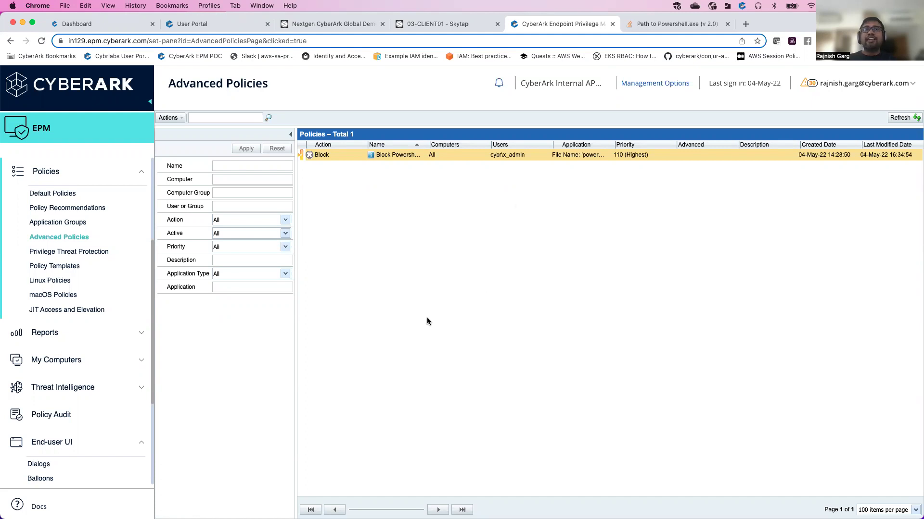
pyautogui.click(141, 360)
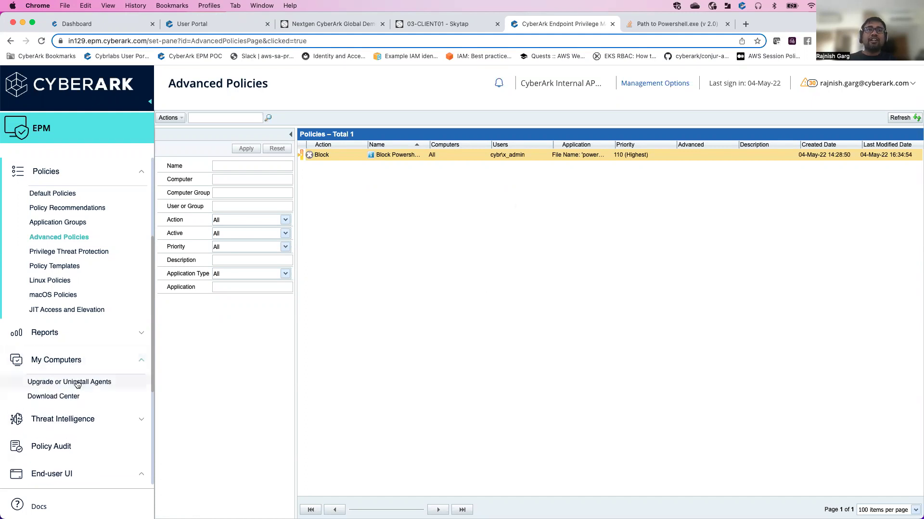
pyautogui.click(67, 361)
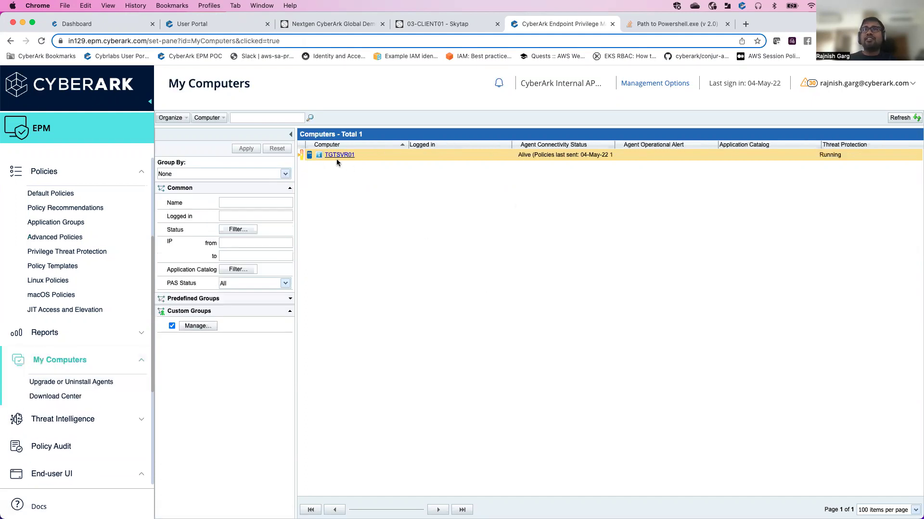
# - Open the Block Powershell policy in Advanced Policies for editing
pyautogui.click(69, 238)
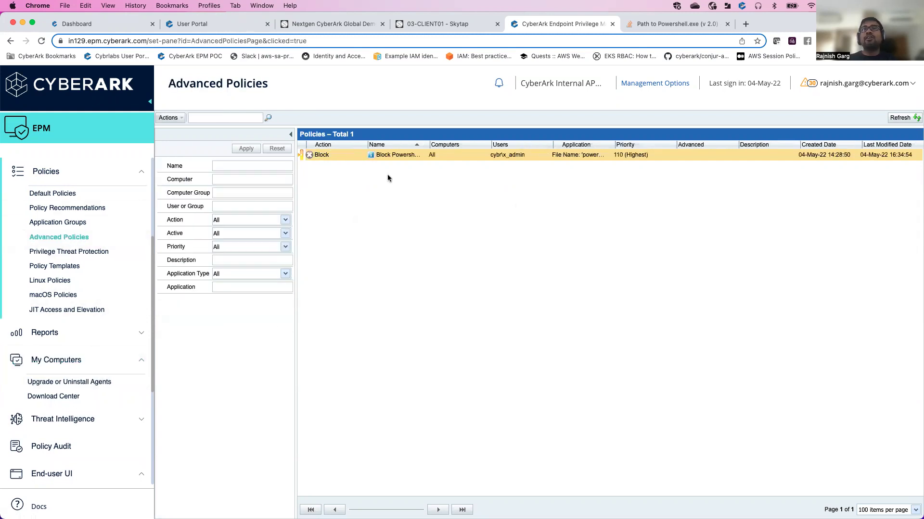
pyautogui.rightClick(300, 155)
pyautogui.click(302, 154)
pyautogui.rightClick(326, 155)
pyautogui.click(364, 202)
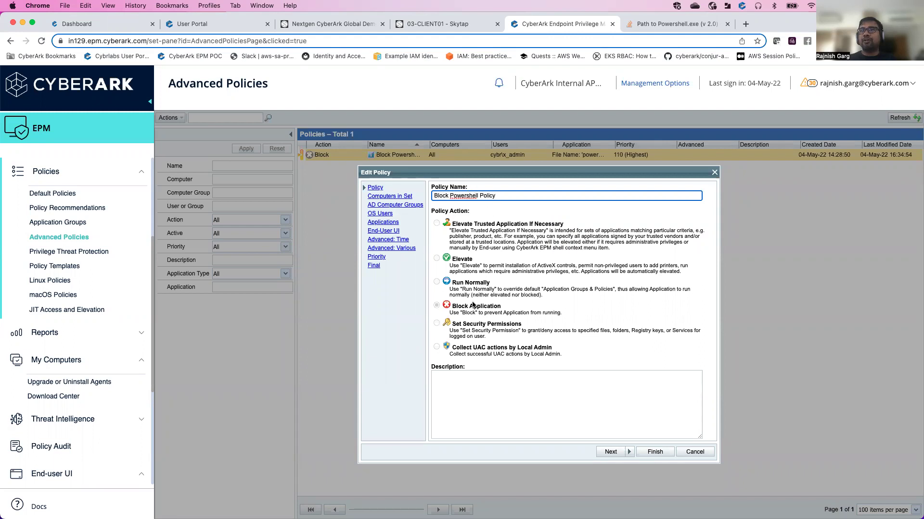
# - Review the Computers, AD Computer Groups and OS Users pages, then edit the powershell.exe executable entry
pyautogui.click(610, 452)
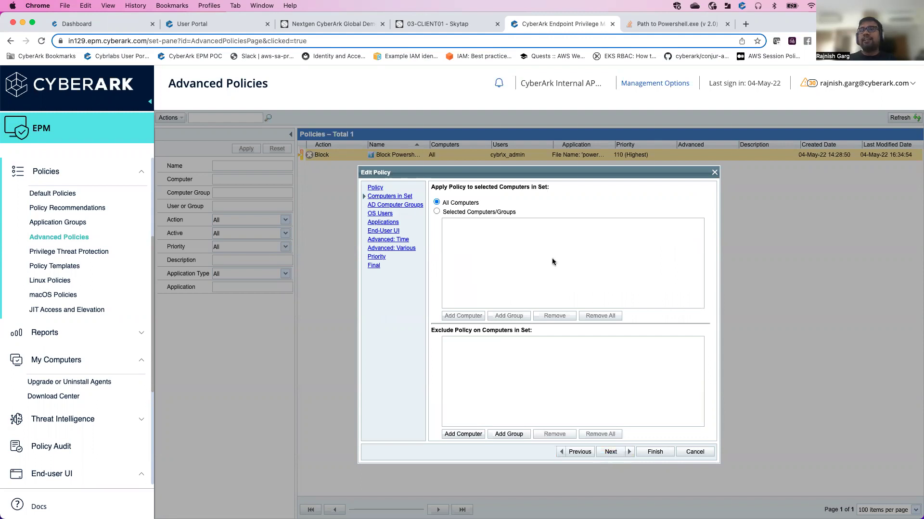
pyautogui.click(611, 451)
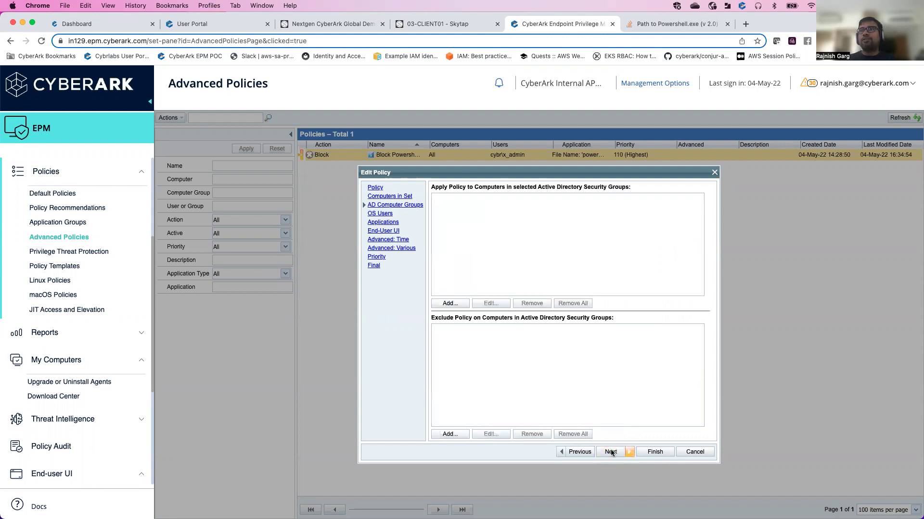
pyautogui.click(610, 452)
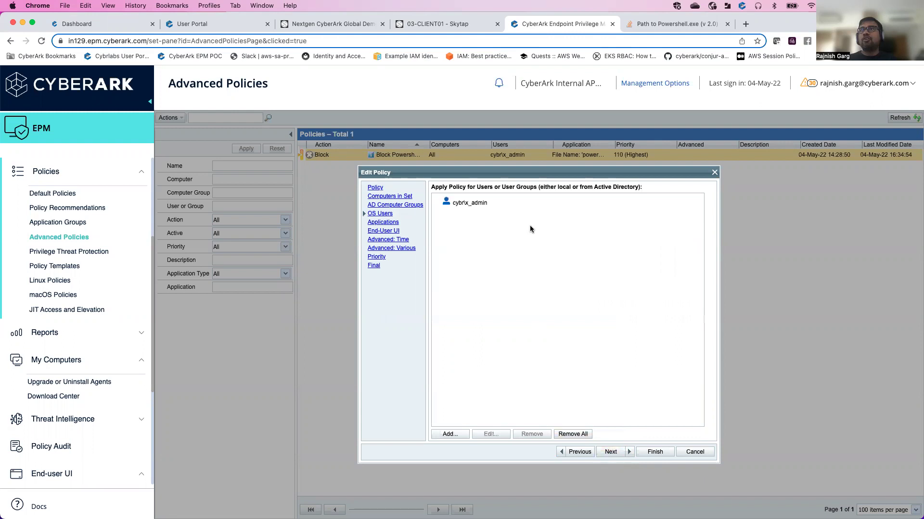
pyautogui.click(475, 202)
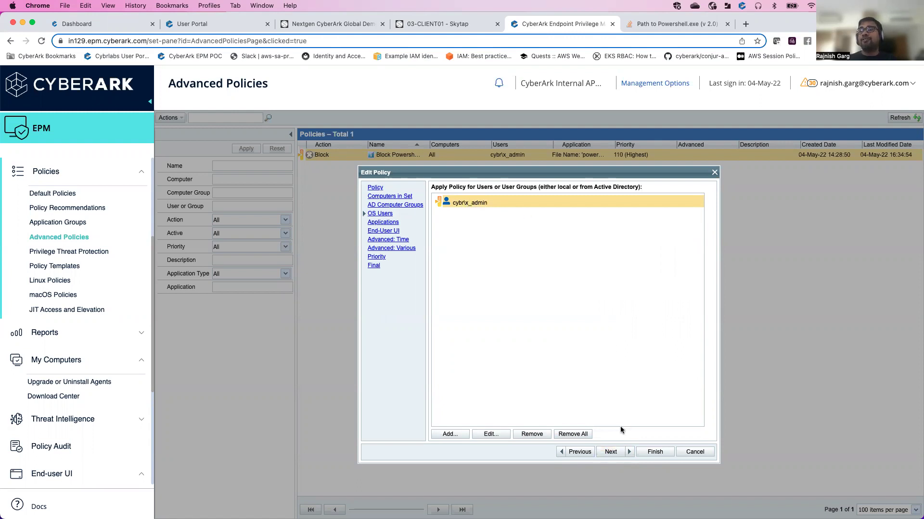
pyautogui.click(611, 451)
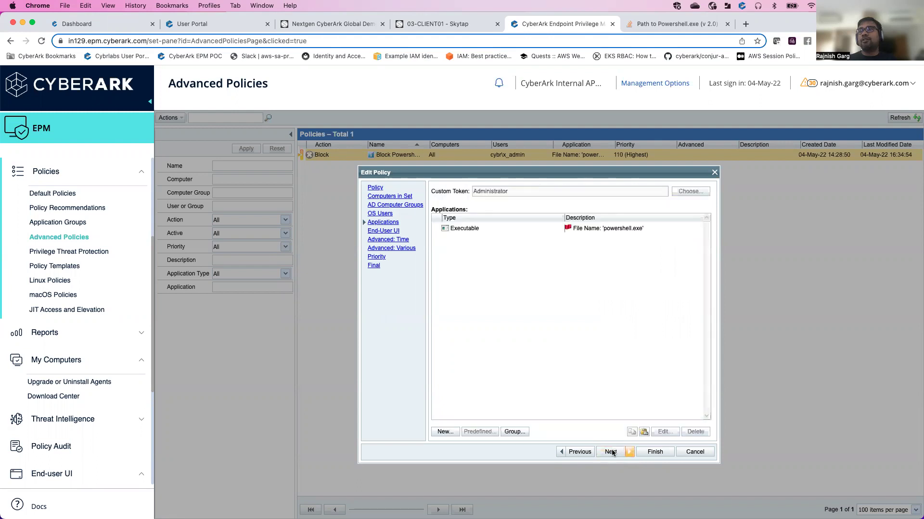
pyautogui.click(466, 229)
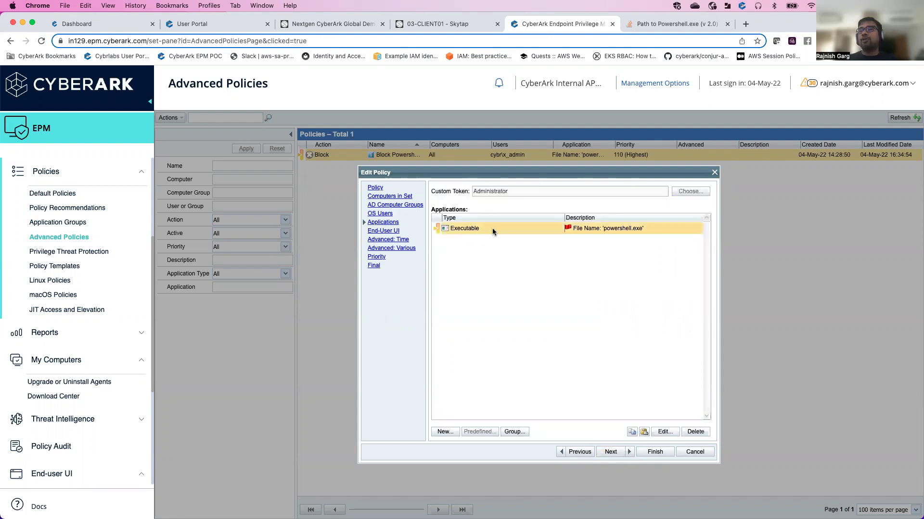
pyautogui.click(666, 432)
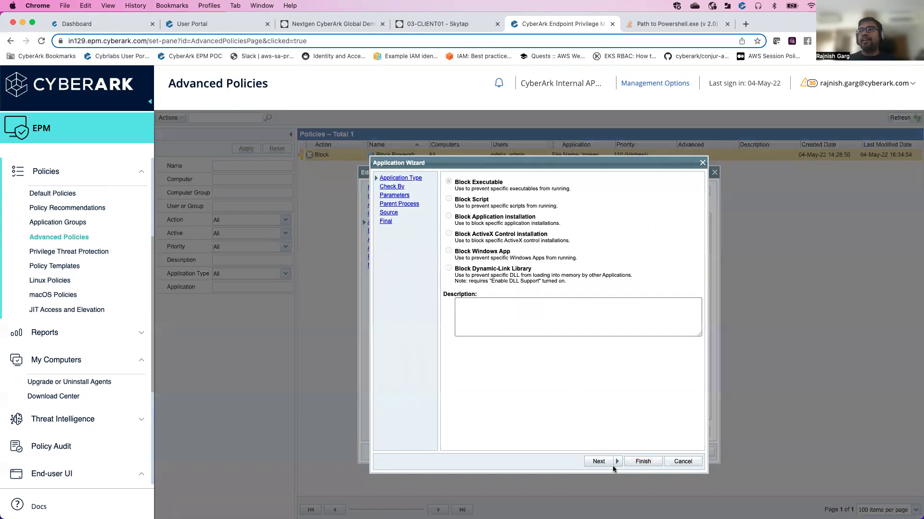
# - Re-save the powershell.exe application definition after checking its file name value
pyautogui.click(598, 461)
pyautogui.click(598, 462)
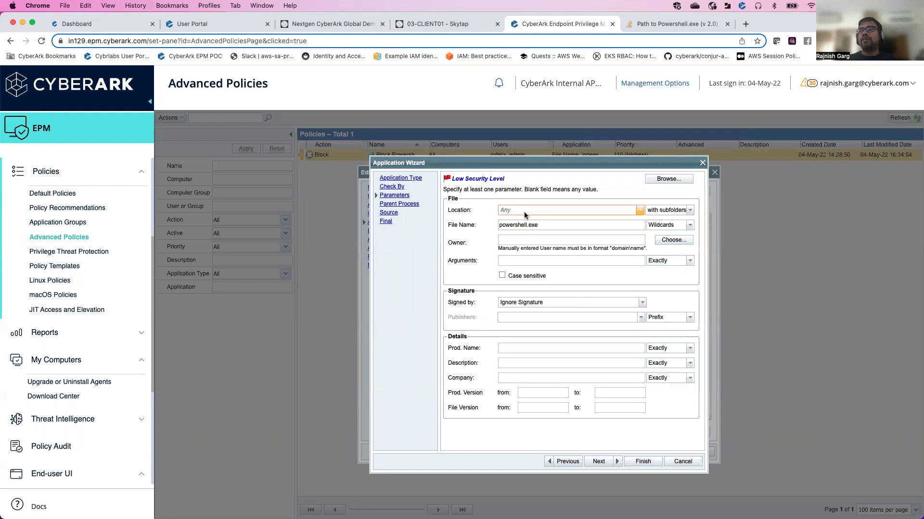
pyautogui.click(534, 225)
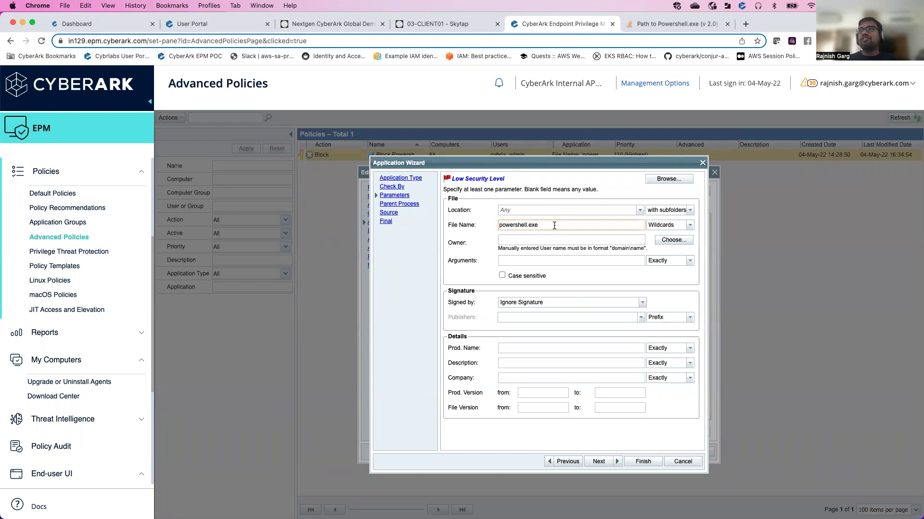
pyautogui.click(599, 462)
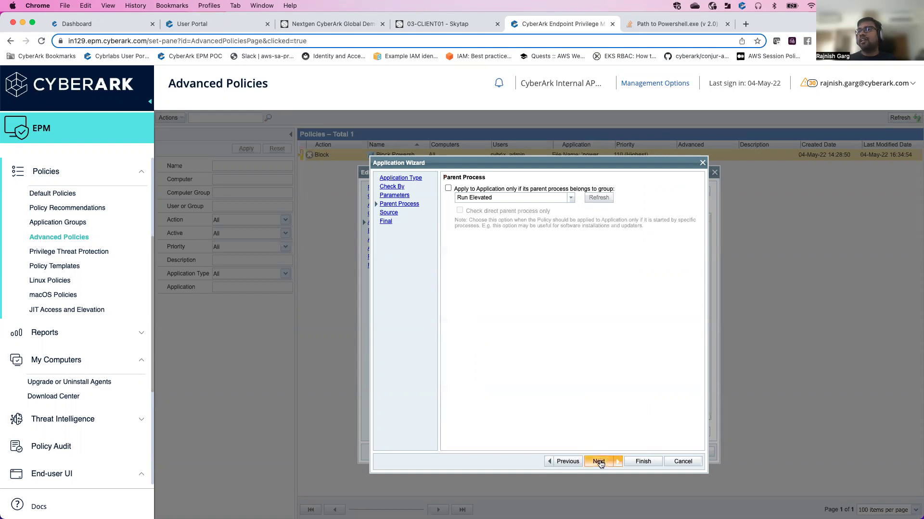
pyautogui.click(599, 461)
pyautogui.click(598, 460)
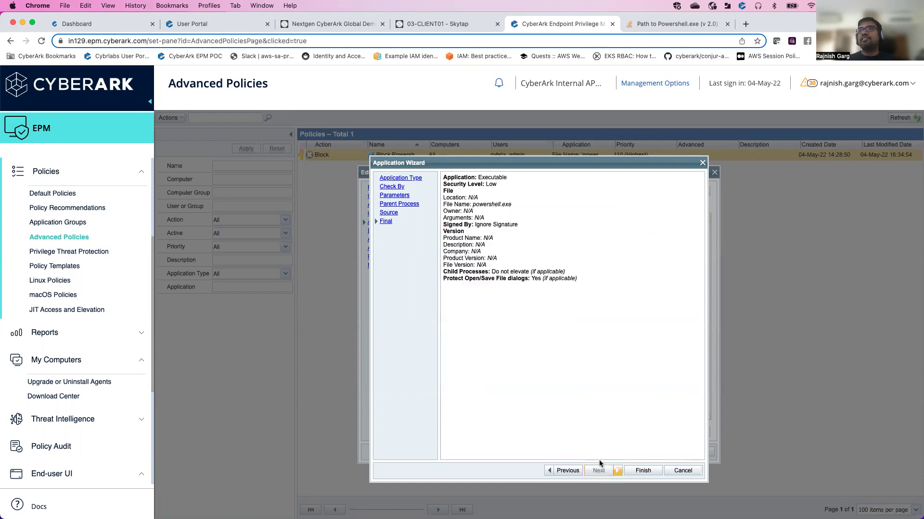
pyautogui.click(643, 471)
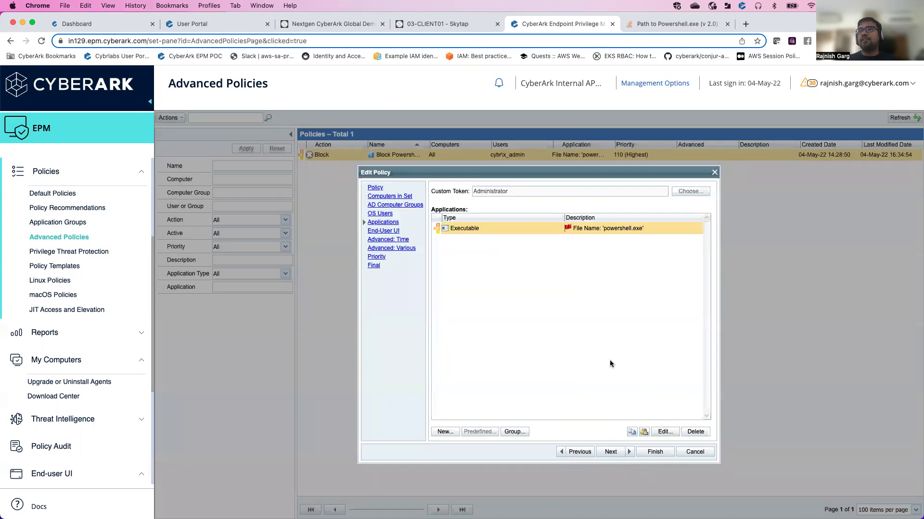
# - Pass the End-User UI, Time, Various, Priority and Final pages and save the policy
pyautogui.click(610, 451)
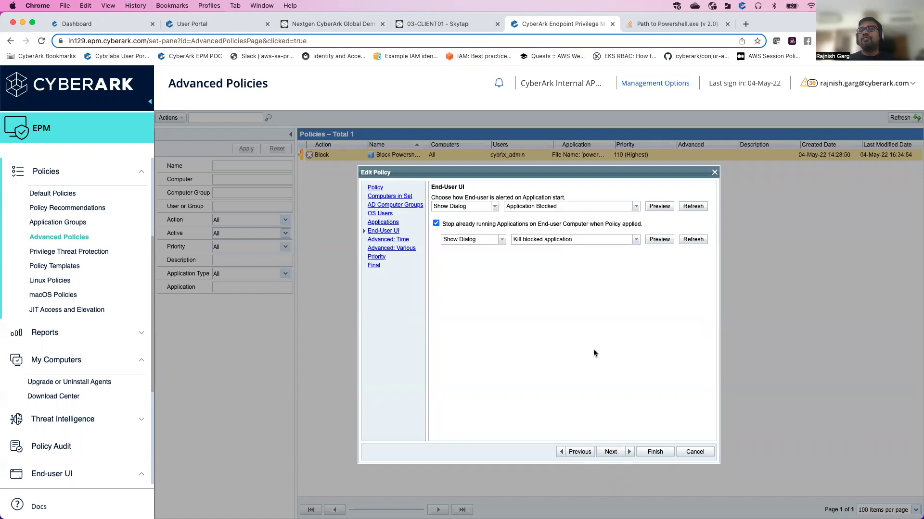
pyautogui.click(613, 451)
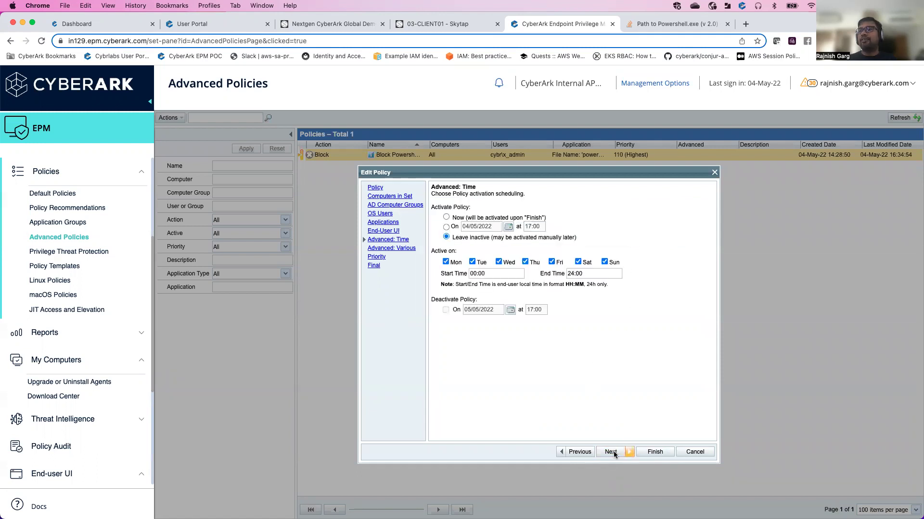
pyautogui.click(613, 451)
pyautogui.click(613, 451)
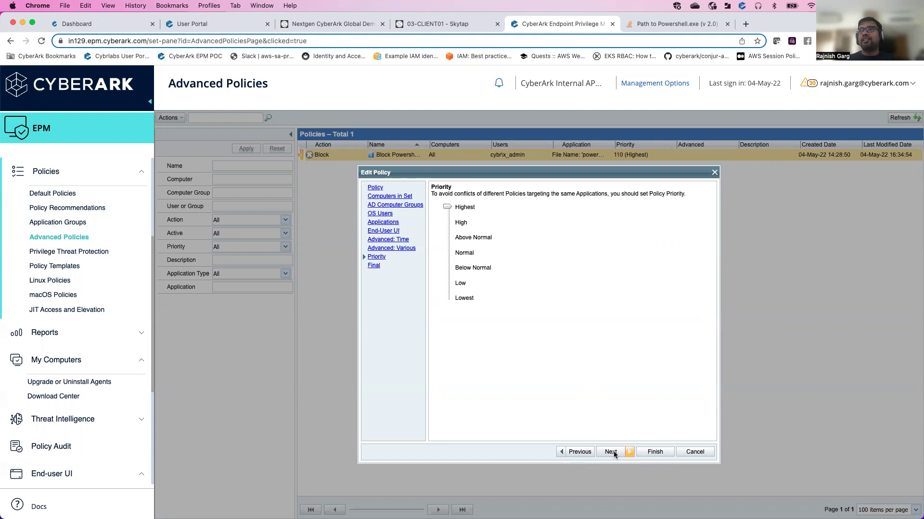
pyautogui.click(614, 451)
pyautogui.click(652, 452)
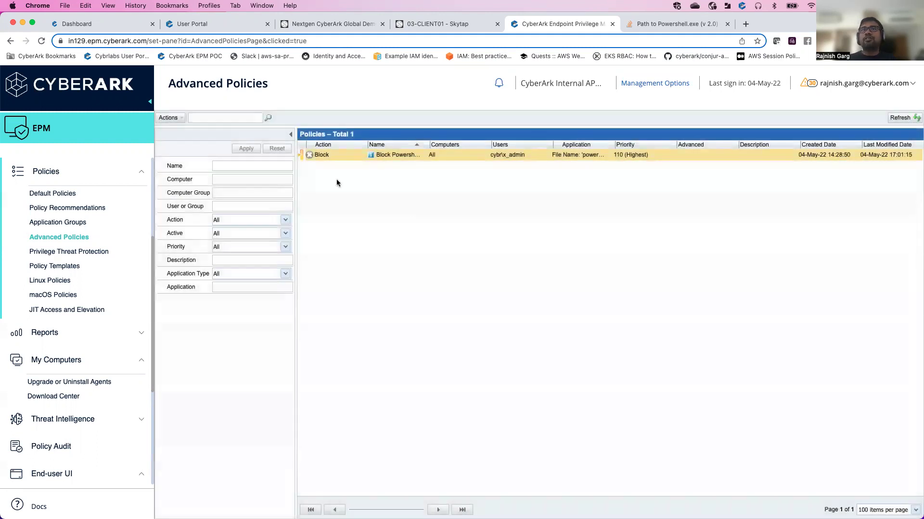
# - Activate the Block Powershell Policy
pyautogui.rightClick(305, 154)
pyautogui.click(347, 232)
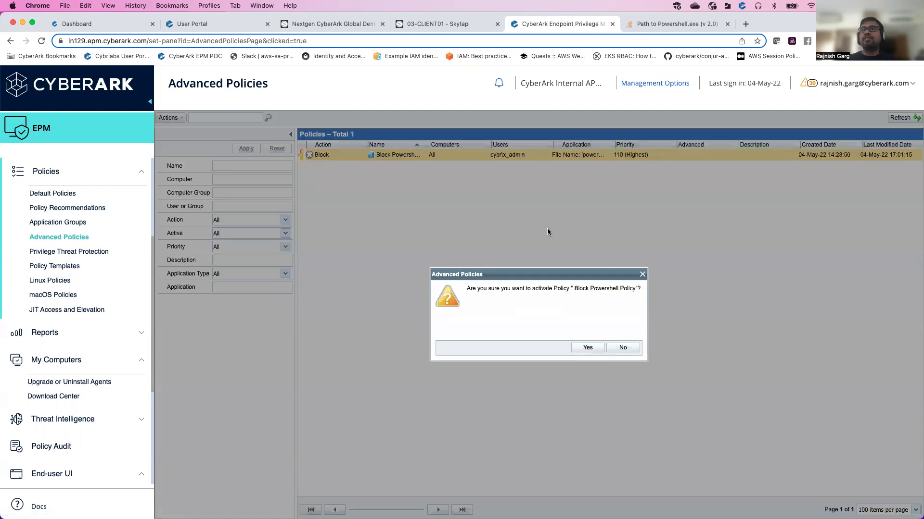
pyautogui.click(587, 346)
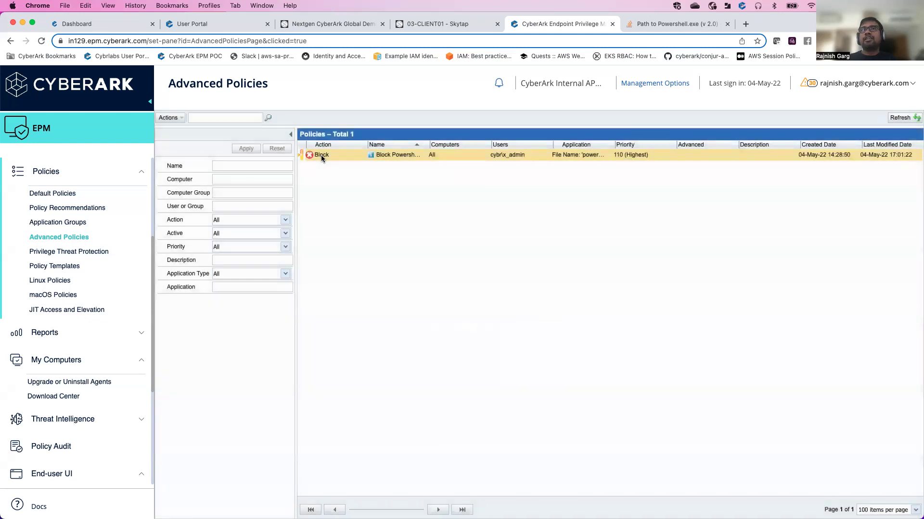
# - Push the updated policies to the endpoints and return to the Skytap lab desktop
pyautogui.rightClick(321, 155)
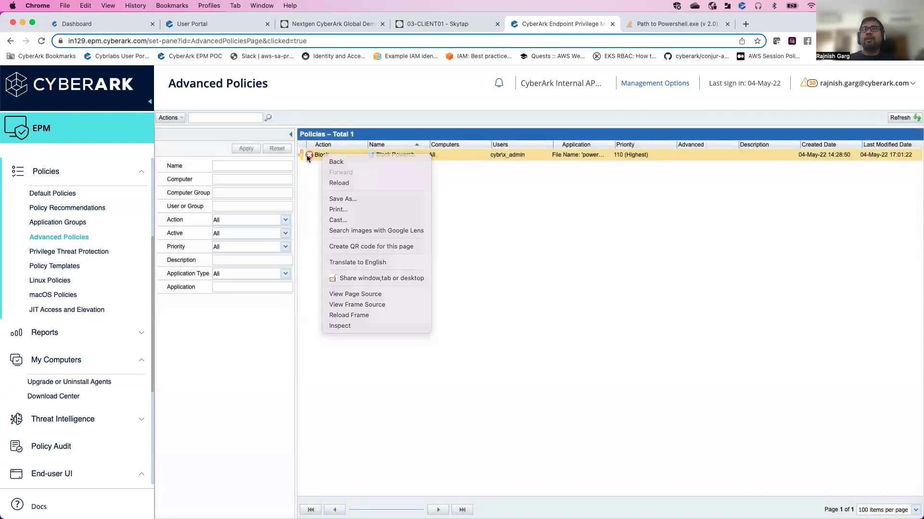
pyautogui.rightClick(321, 156)
pyautogui.click(354, 284)
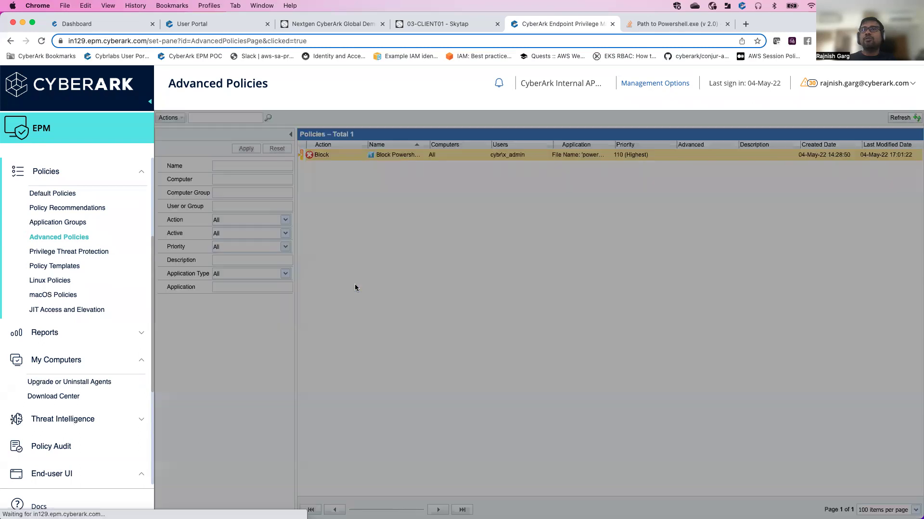
pyautogui.click(588, 346)
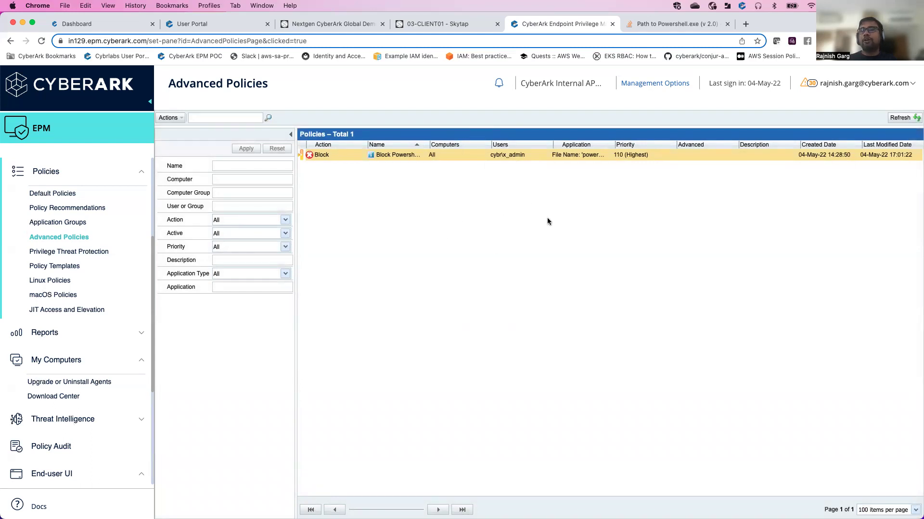
pyautogui.click(463, 25)
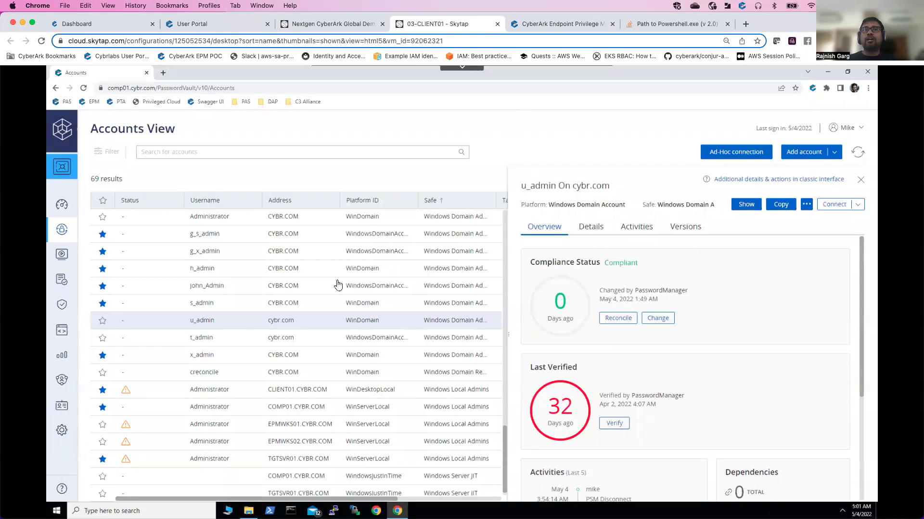
# - Launch a PSM connection as x_admin to remote machine TGTSVR01
pyautogui.click(206, 358)
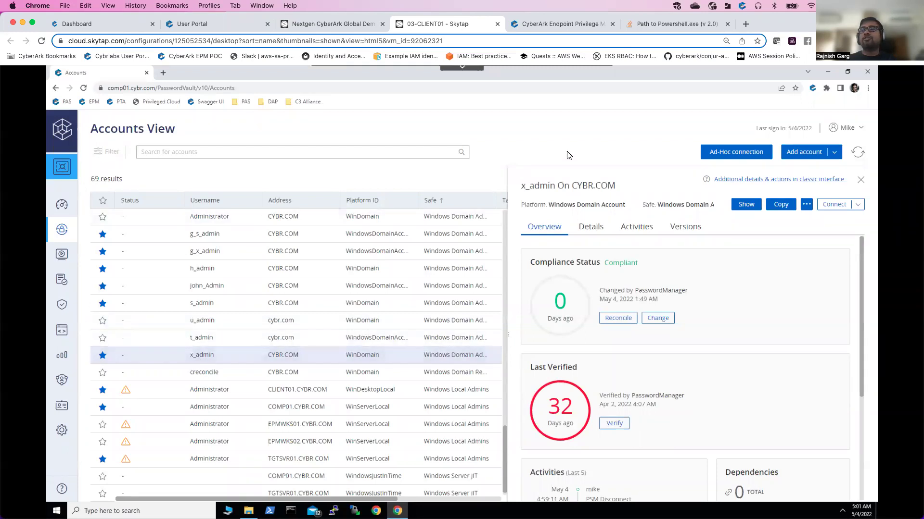
pyautogui.click(834, 204)
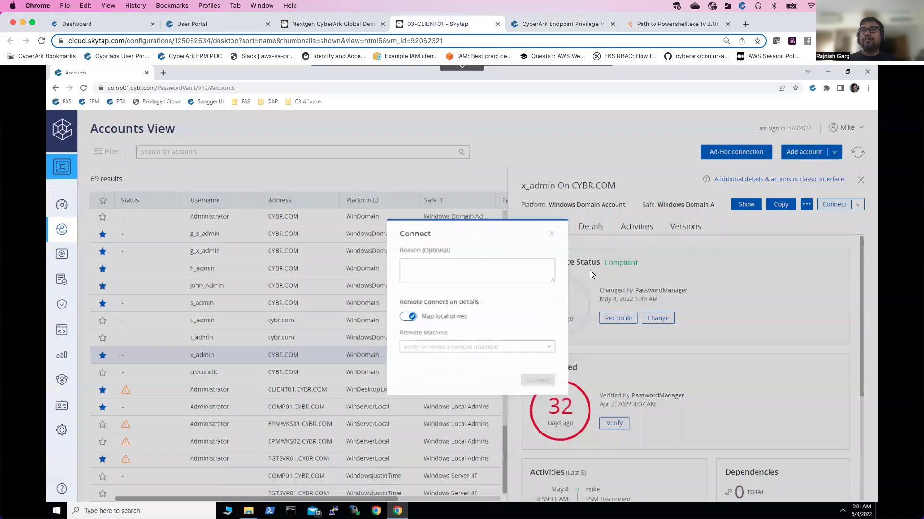
pyautogui.click(419, 347)
pyautogui.write('TGTSVR01')
pyautogui.click(537, 379)
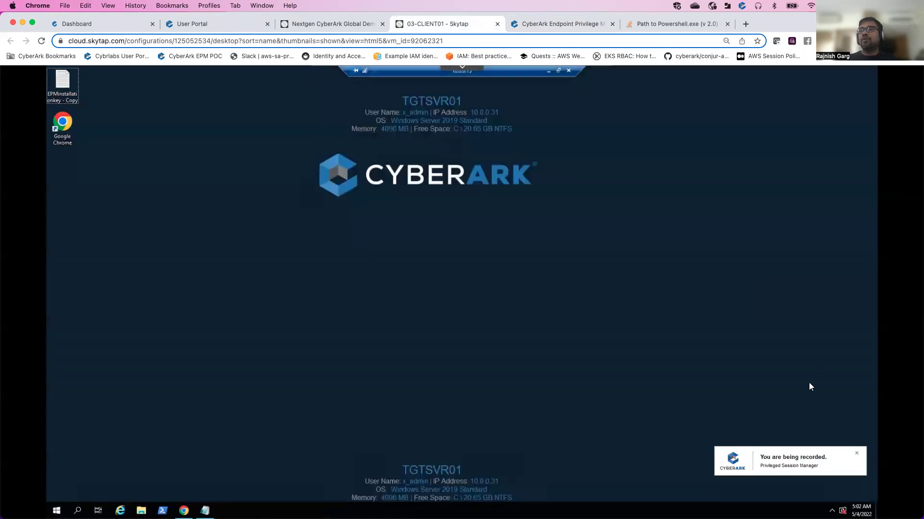
# - Have the EPM agent retrieve fresh policy settings from the tray icon's Request Settings
pyautogui.click(832, 511)
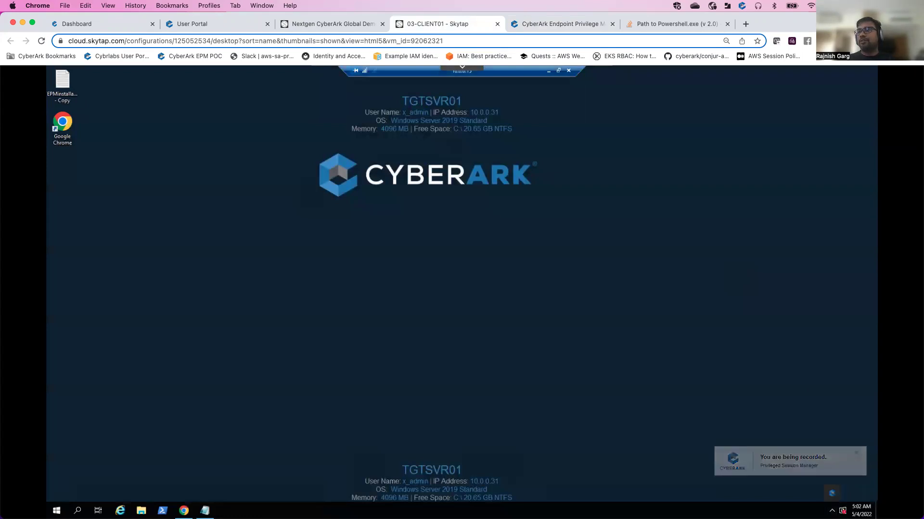
pyautogui.rightClick(833, 495)
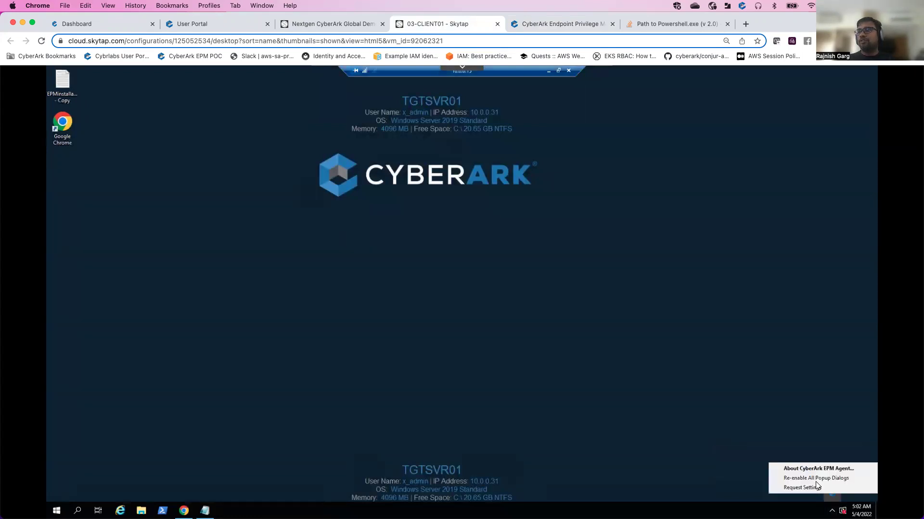
pyautogui.click(801, 488)
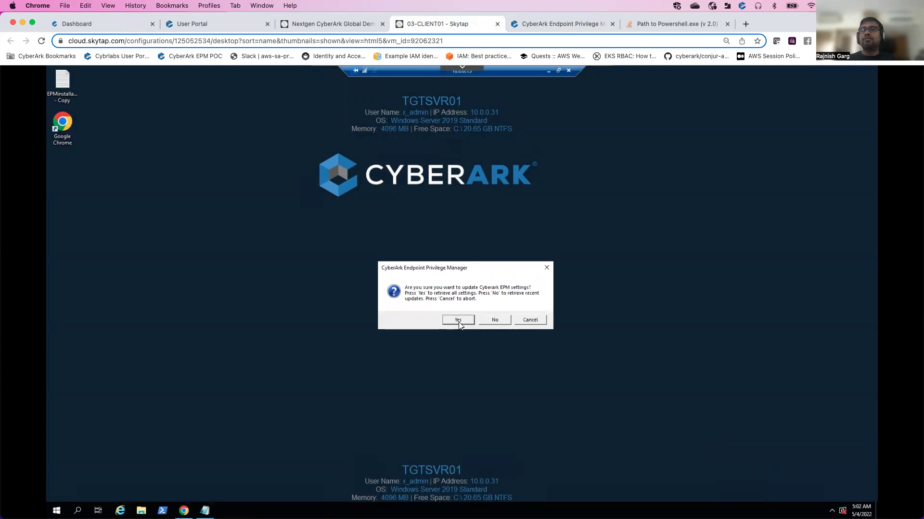
pyautogui.click(454, 321)
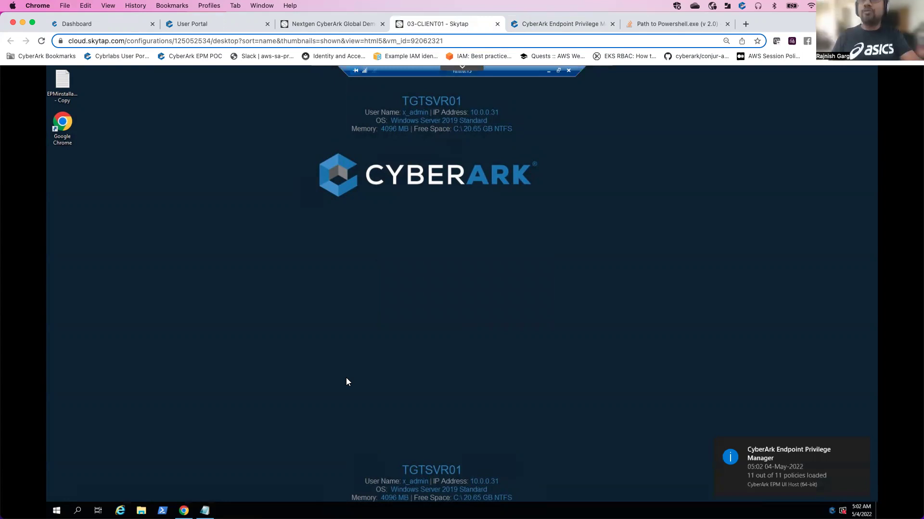
# - Try launching Windows PowerShell, 64- and 32-bit, and dismiss each Application Blocked alert
pyautogui.click(77, 510)
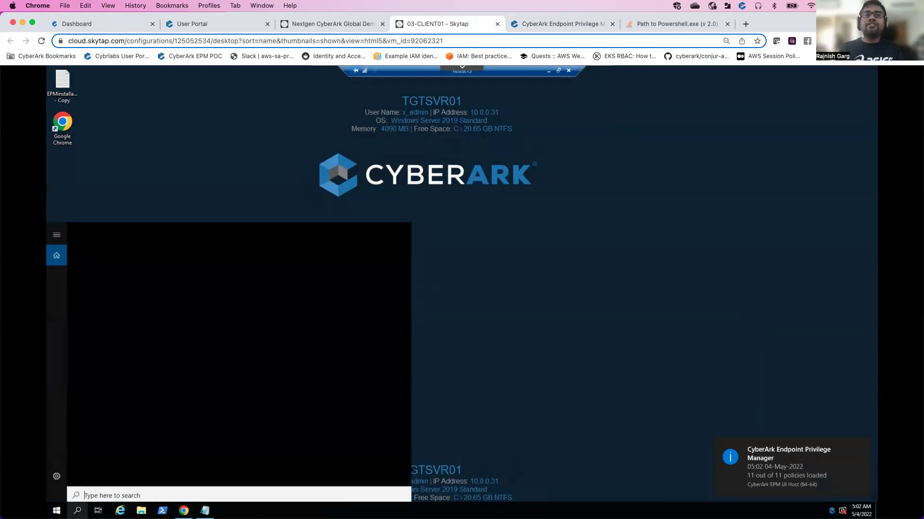
pyautogui.write('powersh')
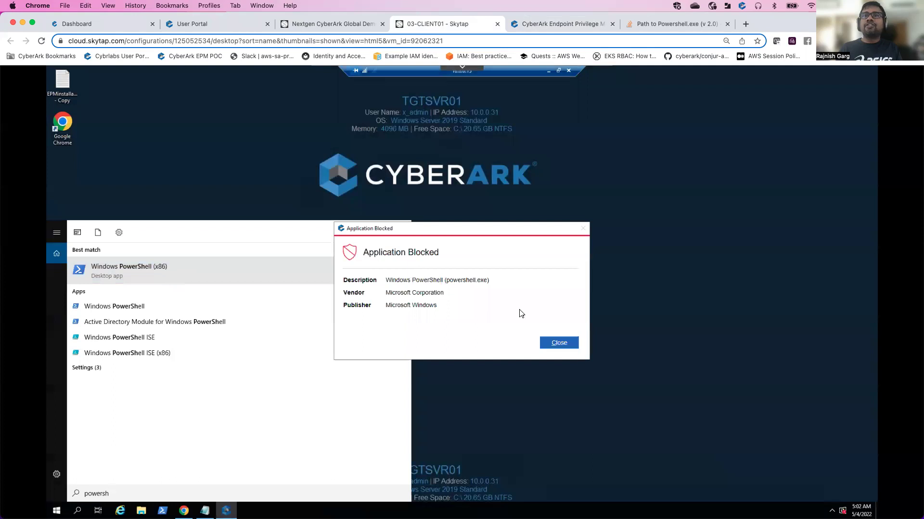
pyautogui.click(559, 343)
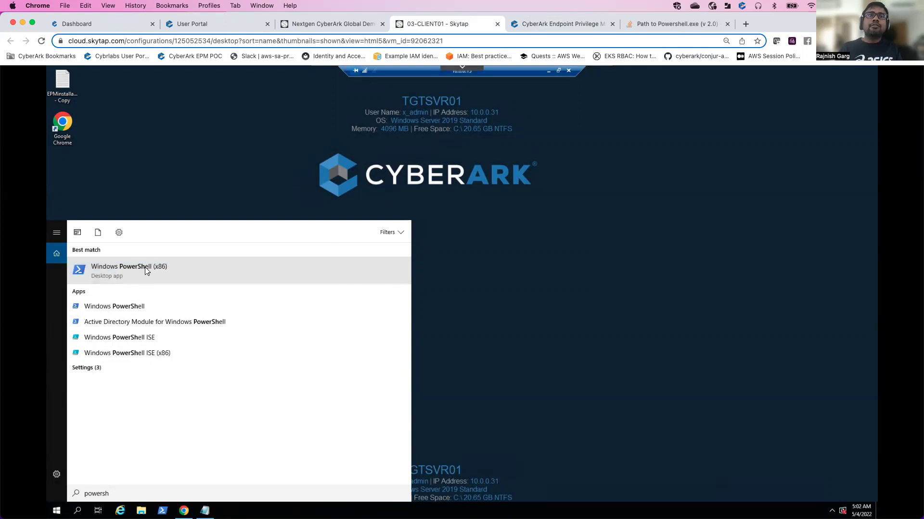
pyautogui.click(134, 309)
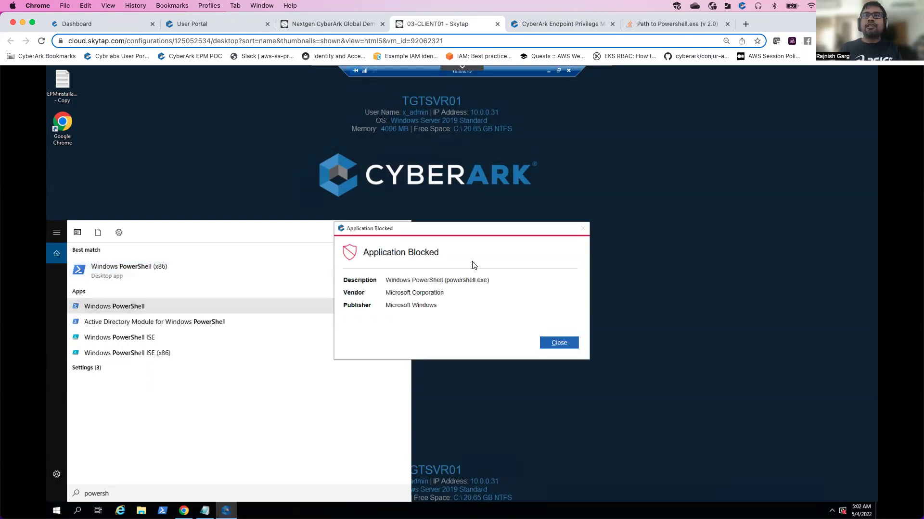
pyautogui.click(559, 342)
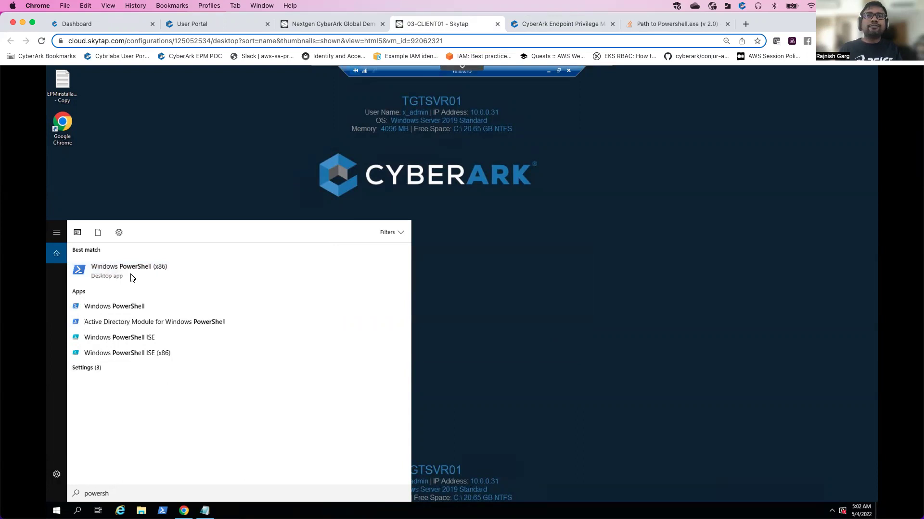
pyautogui.click(162, 272)
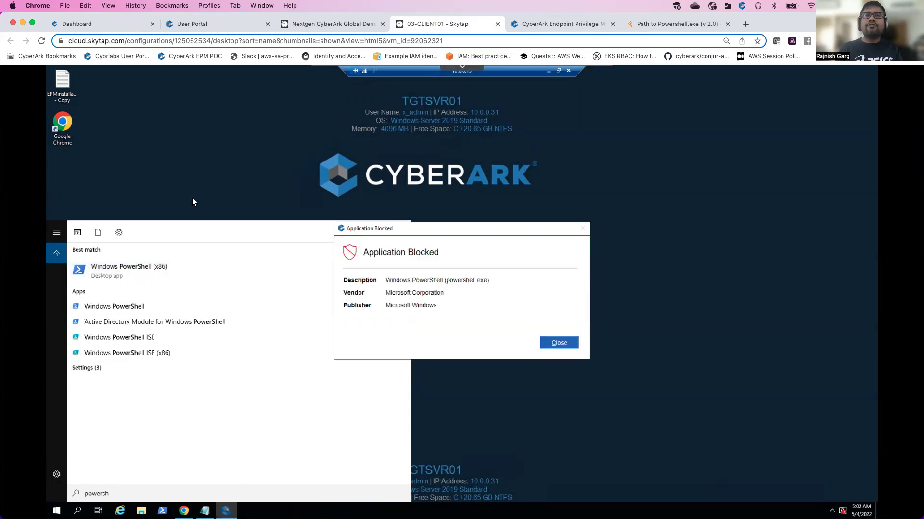
pyautogui.click(558, 344)
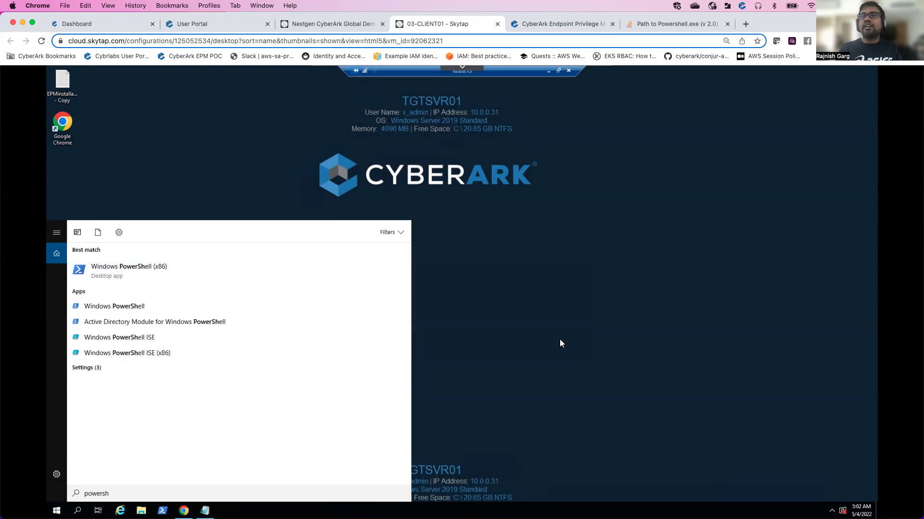
pyautogui.click(591, 315)
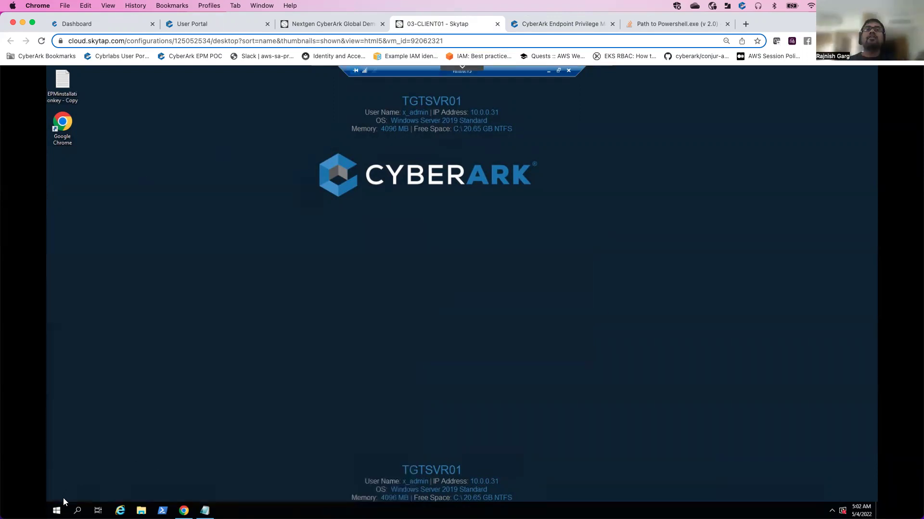
pyautogui.click(140, 510)
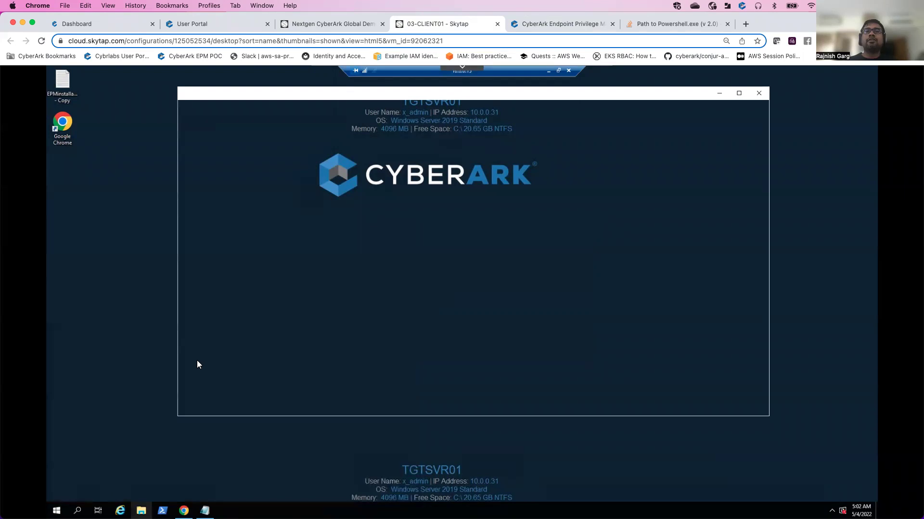
# - Open C:\Windows, checking the article on PowerShell's install path
pyautogui.doubleClick(374, 213)
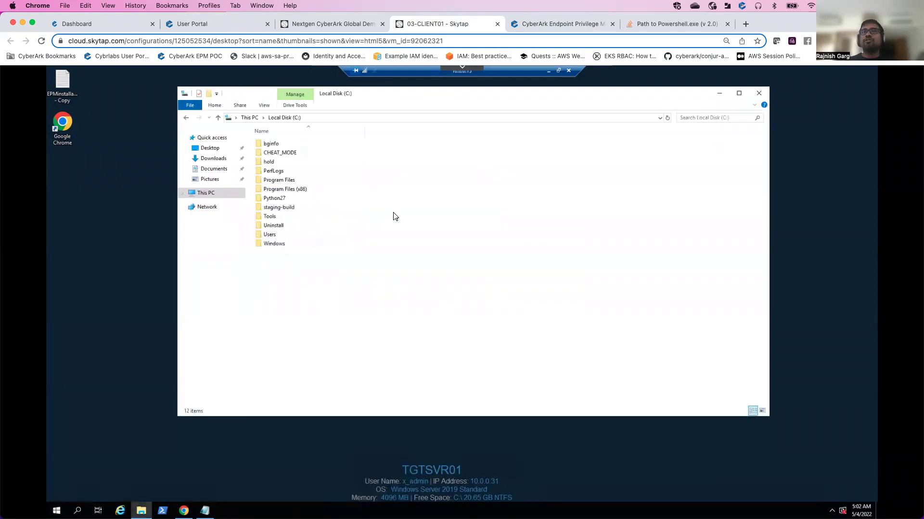
pyautogui.click(283, 246)
pyautogui.doubleClick(283, 245)
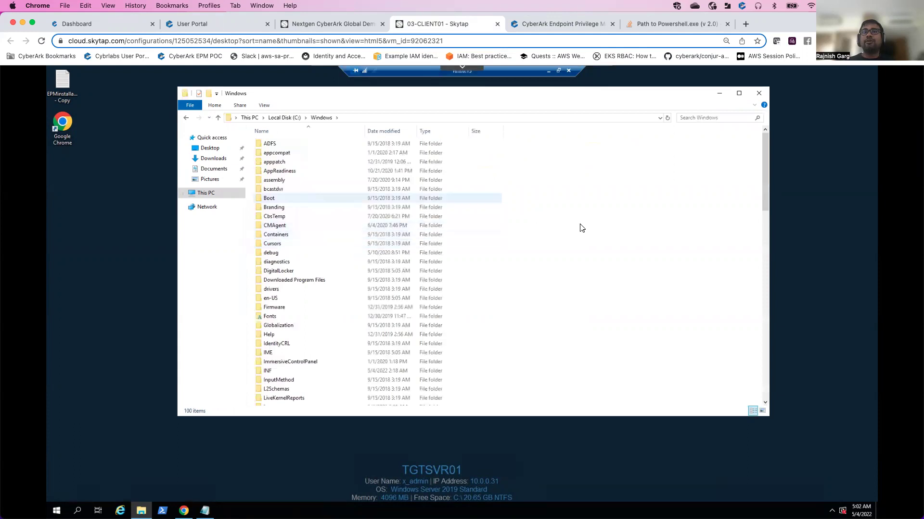
pyautogui.scroll(-2, 582, 228)
pyautogui.scroll(-6, 581, 228)
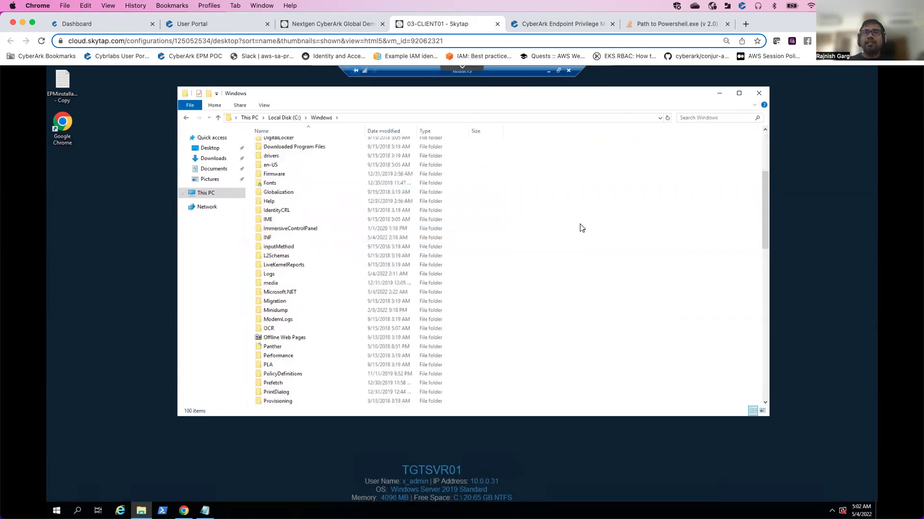
pyautogui.scroll(-1, 582, 228)
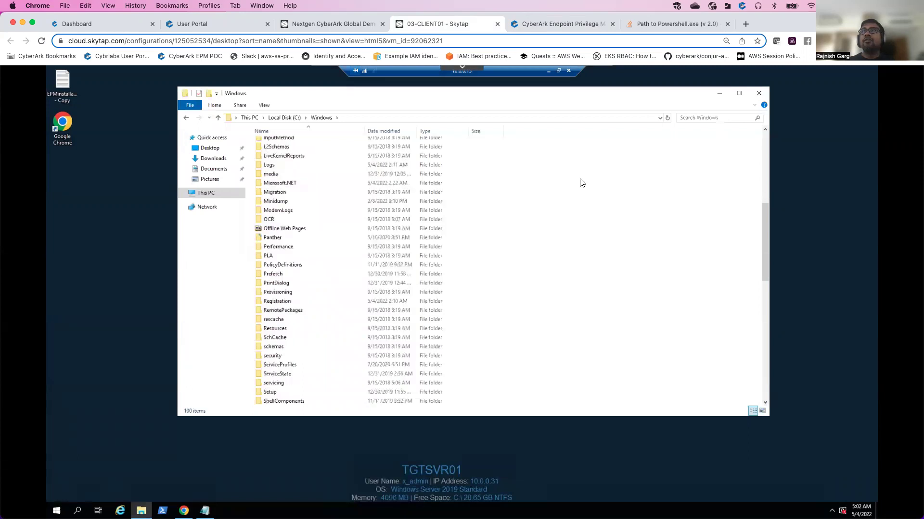
pyautogui.click(655, 23)
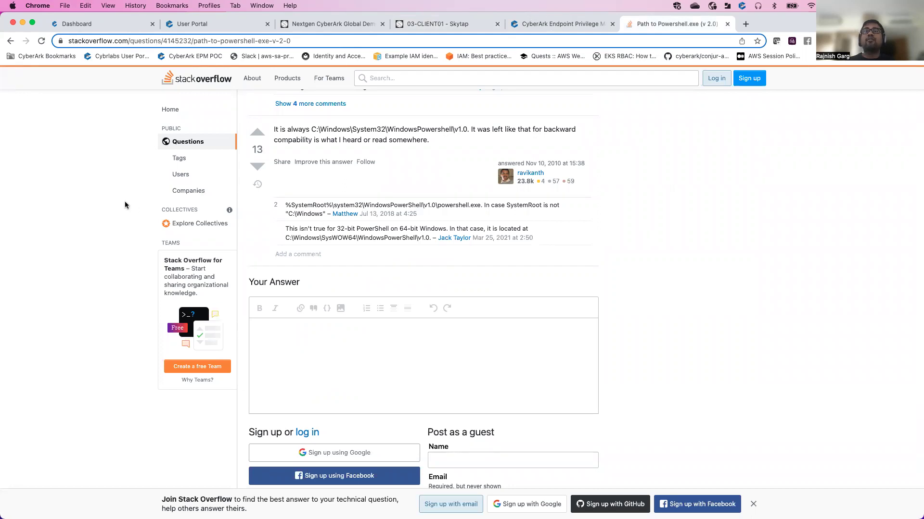
pyautogui.click(192, 24)
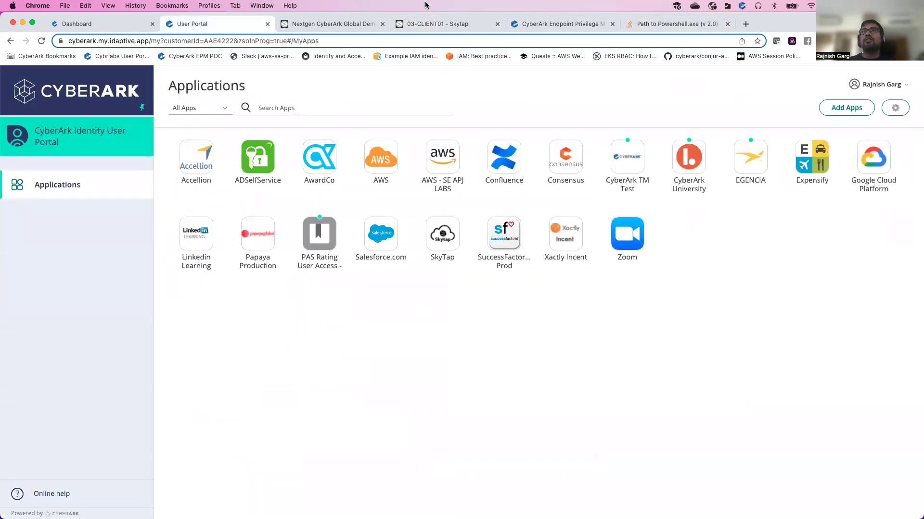
pyautogui.click(429, 25)
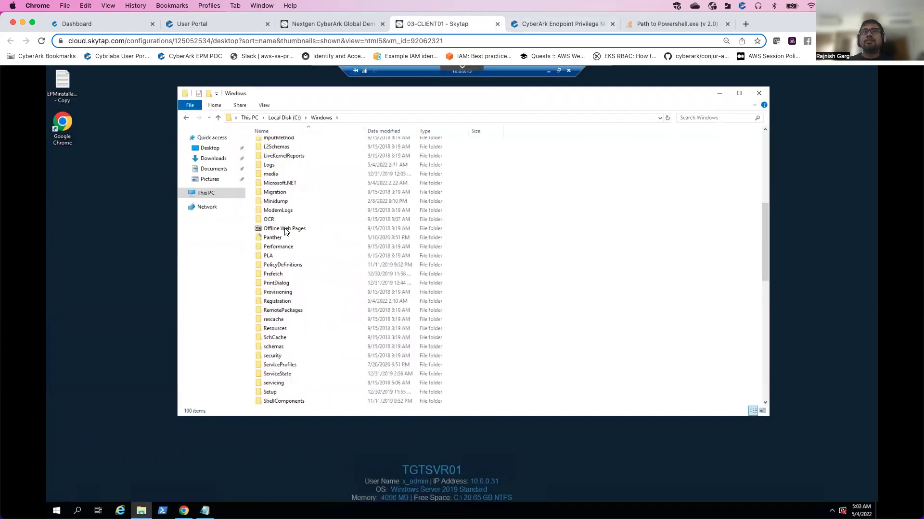
# - Navigate into SysWOW64\WindowsPowerShell\v1.0
pyautogui.click(304, 285)
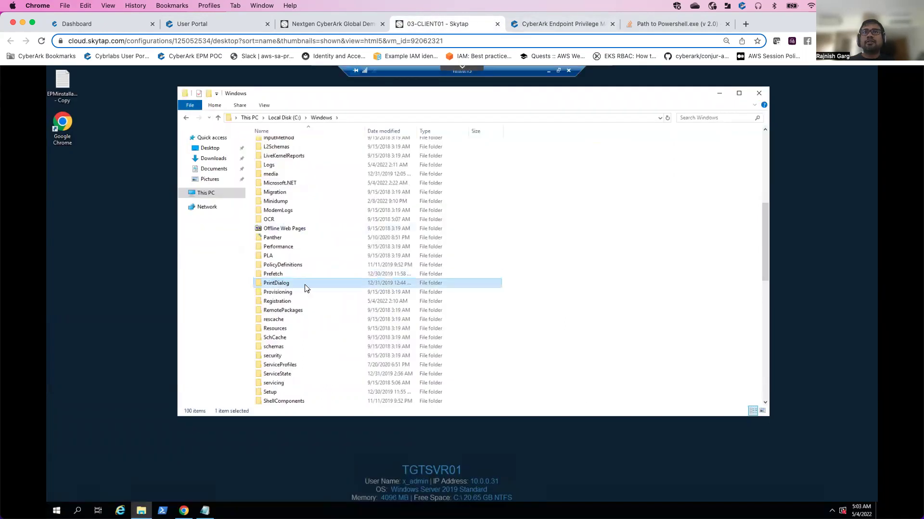
pyautogui.scroll(-1, 308, 290)
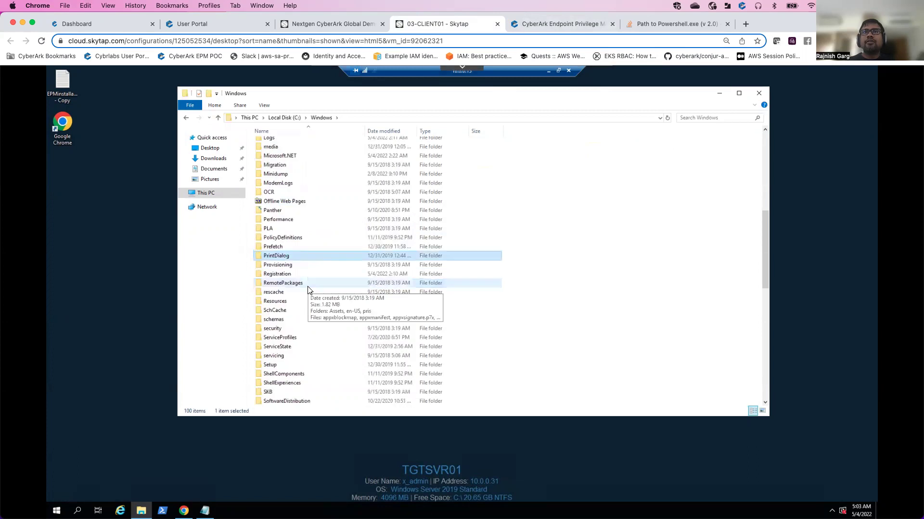
pyautogui.scroll(-2, 381, 297)
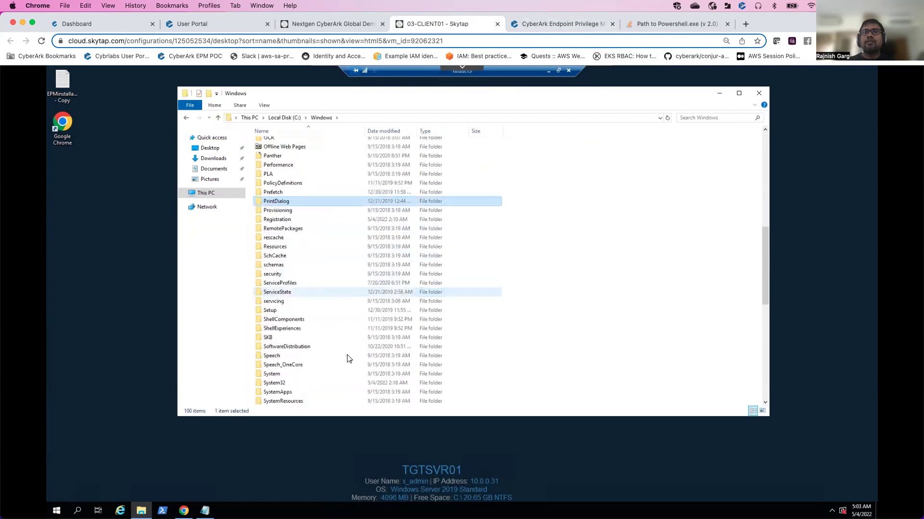
pyautogui.scroll(-2, 319, 361)
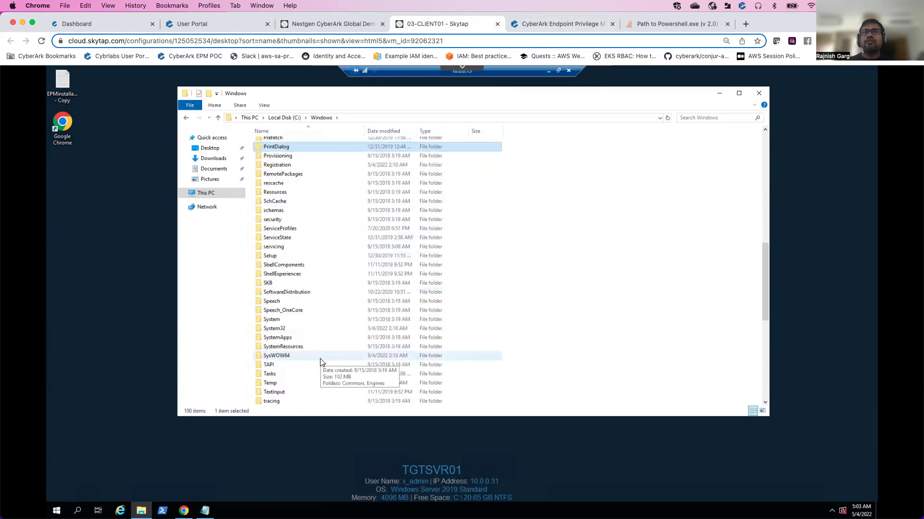
pyautogui.click(296, 265)
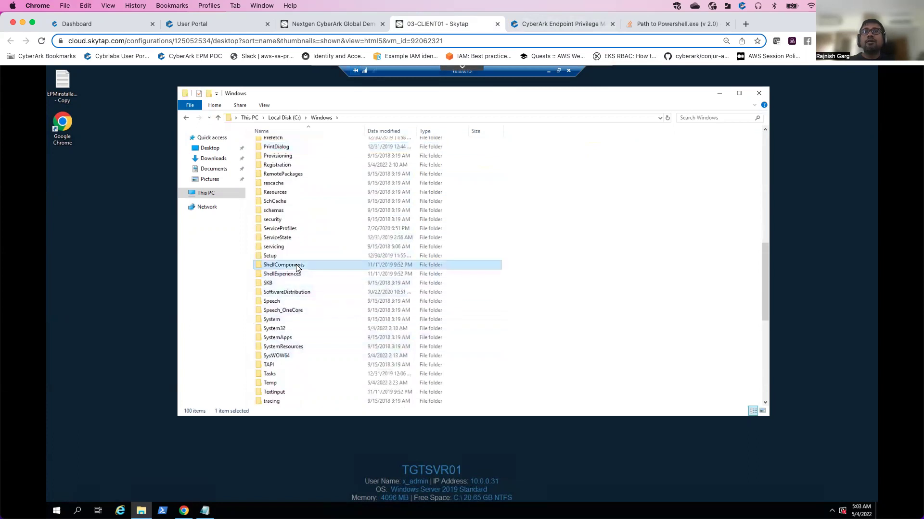
pyautogui.click(291, 357)
pyautogui.doubleClick(293, 358)
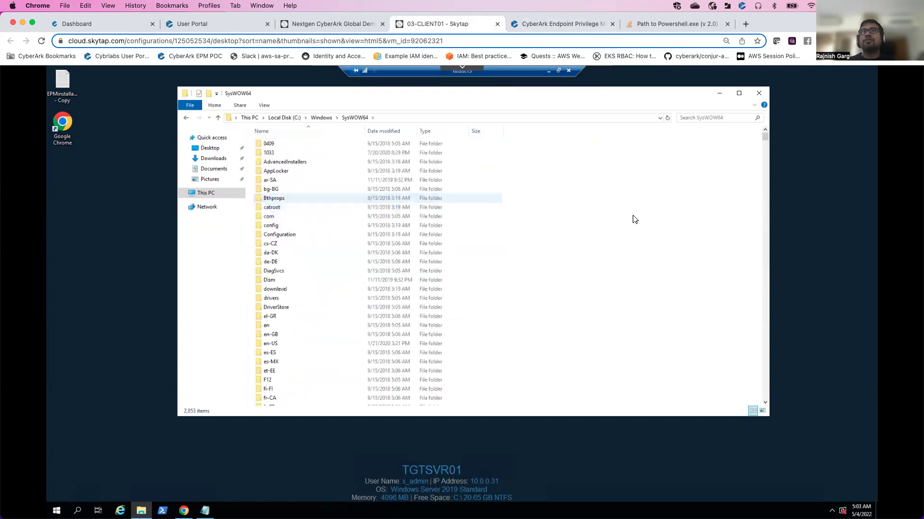
pyautogui.click(297, 277)
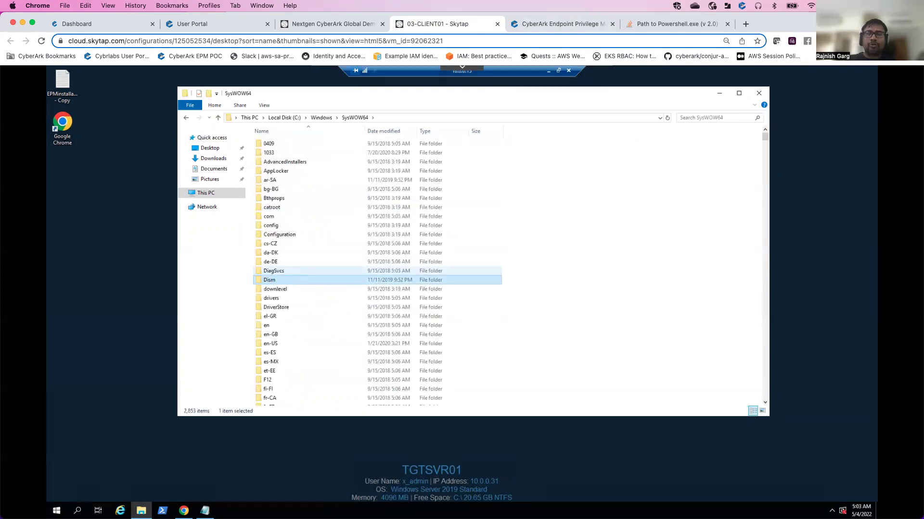
pyautogui.press('w')
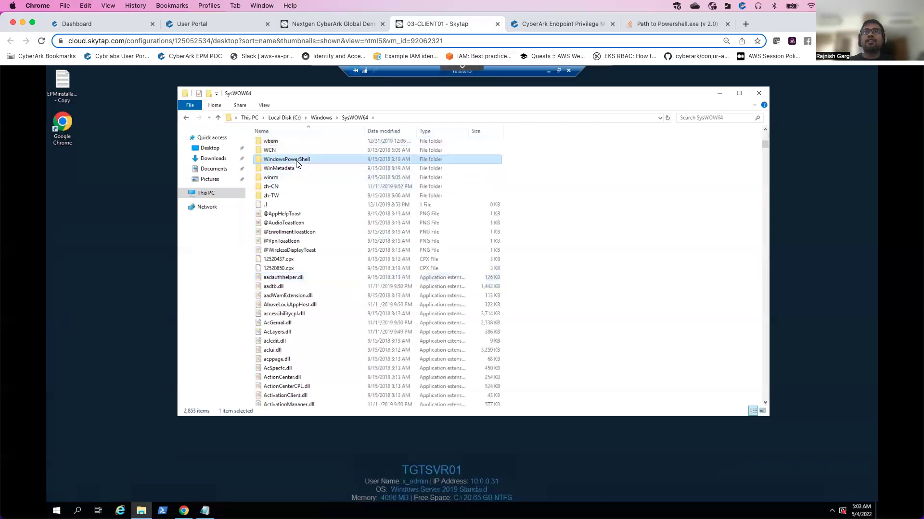
pyautogui.doubleClick(303, 159)
pyautogui.doubleClick(297, 145)
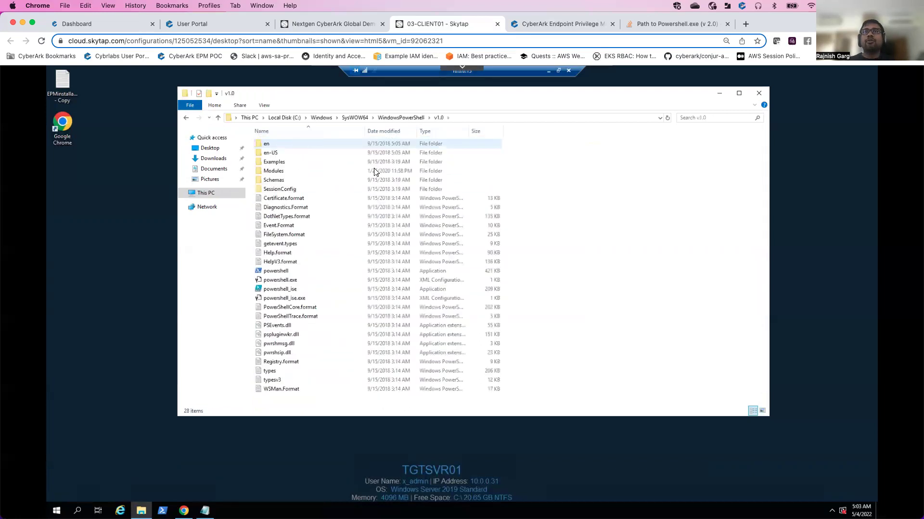
# - View powershell's CyberArk EPM properties showing the Block Powershell Policy, then close the dialog
pyautogui.click(289, 272)
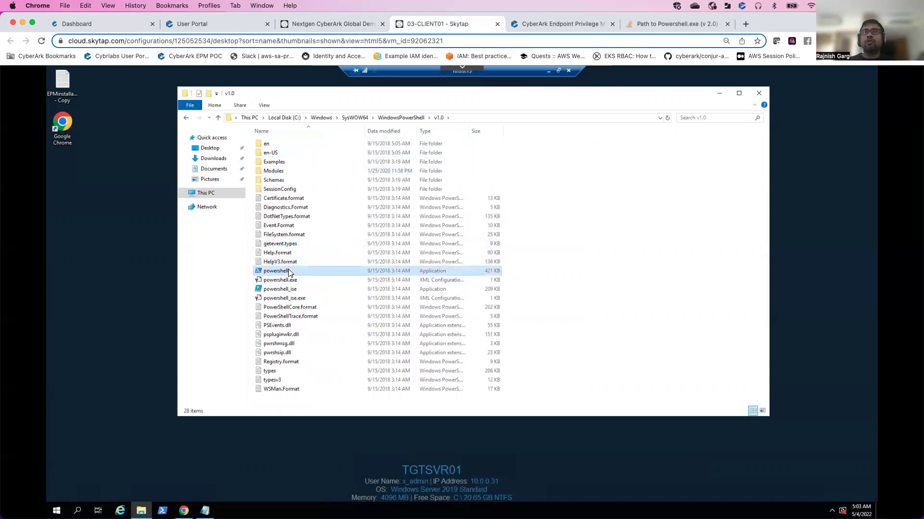
pyautogui.click(289, 271)
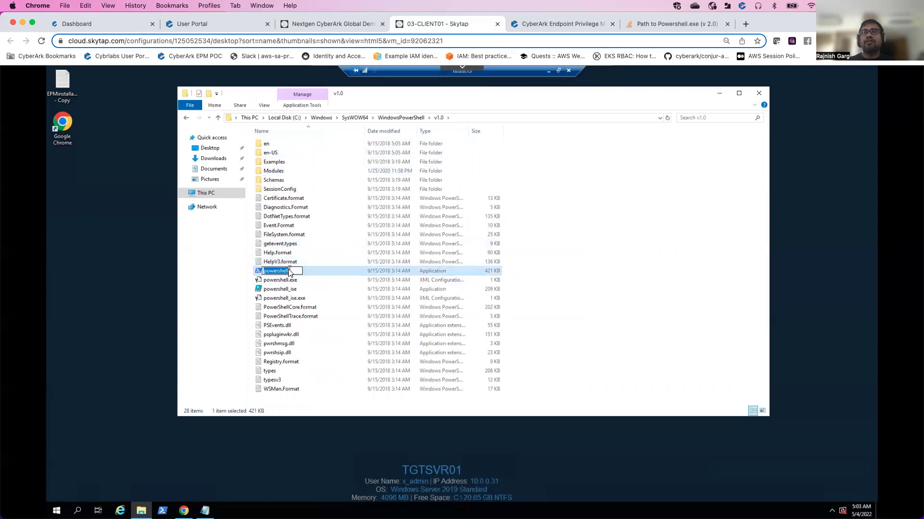
pyautogui.rightClick(319, 275)
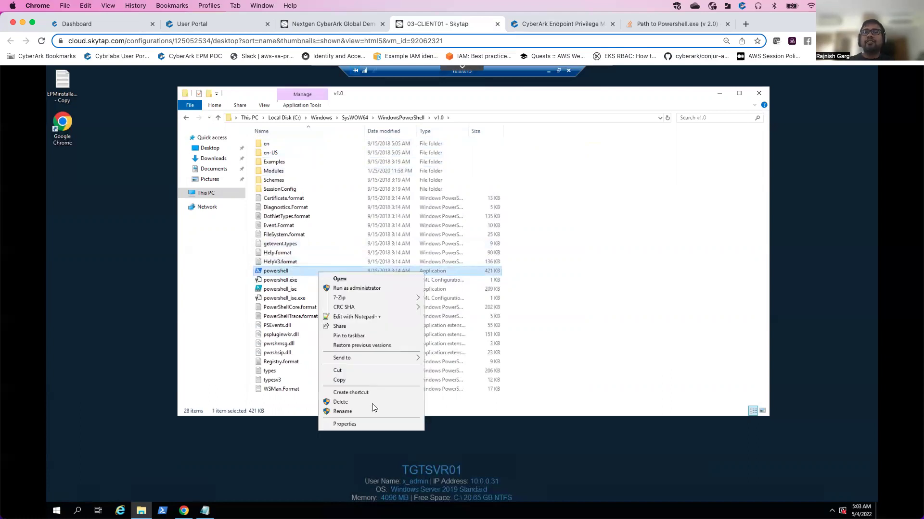
pyautogui.click(356, 423)
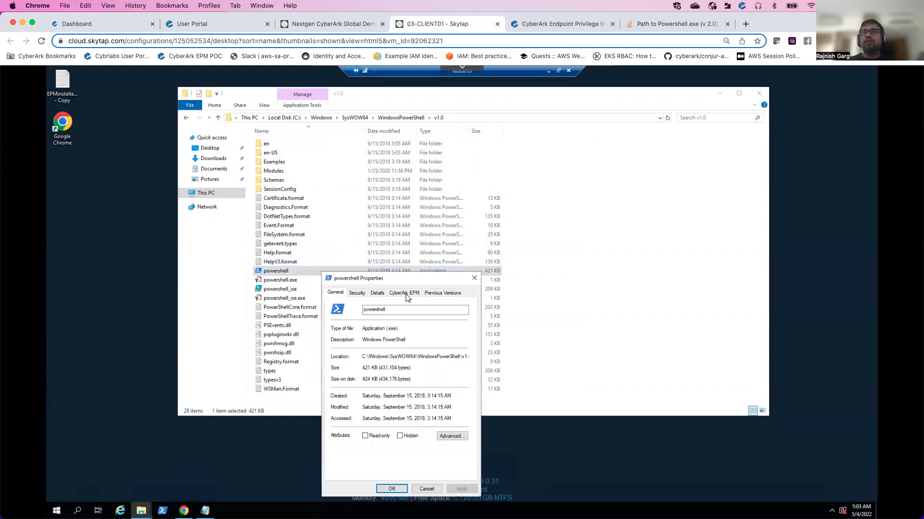
pyautogui.click(407, 293)
pyautogui.click(415, 216)
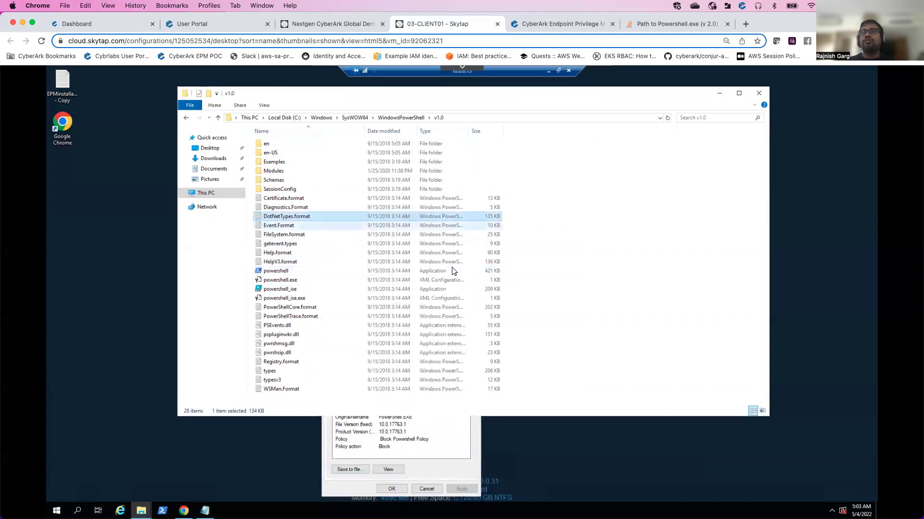
pyautogui.click(438, 439)
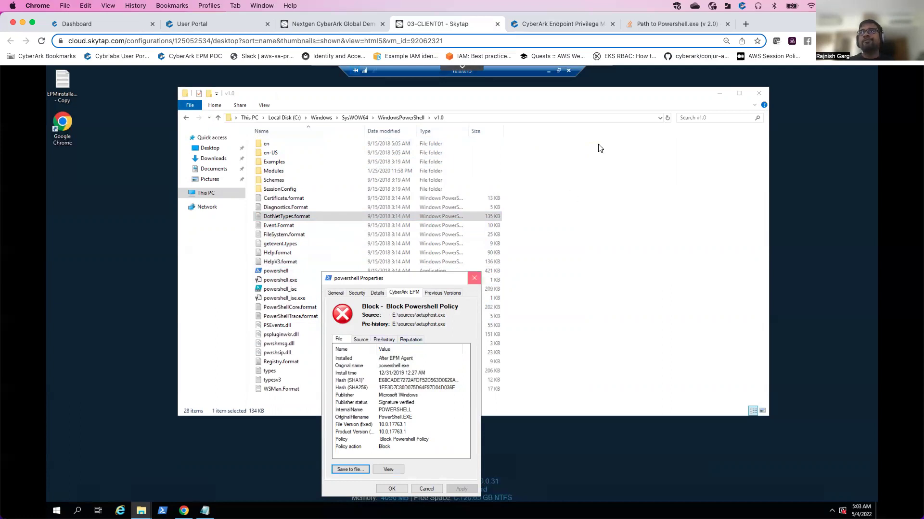
pyautogui.click(475, 279)
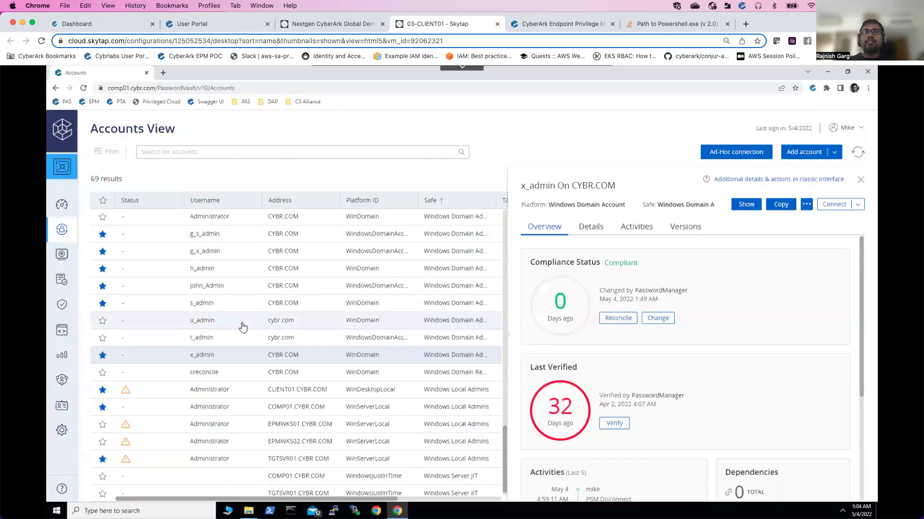
# - Launch a PSM connection as u_admin to remote machine TGTSVR01
pyautogui.click(242, 326)
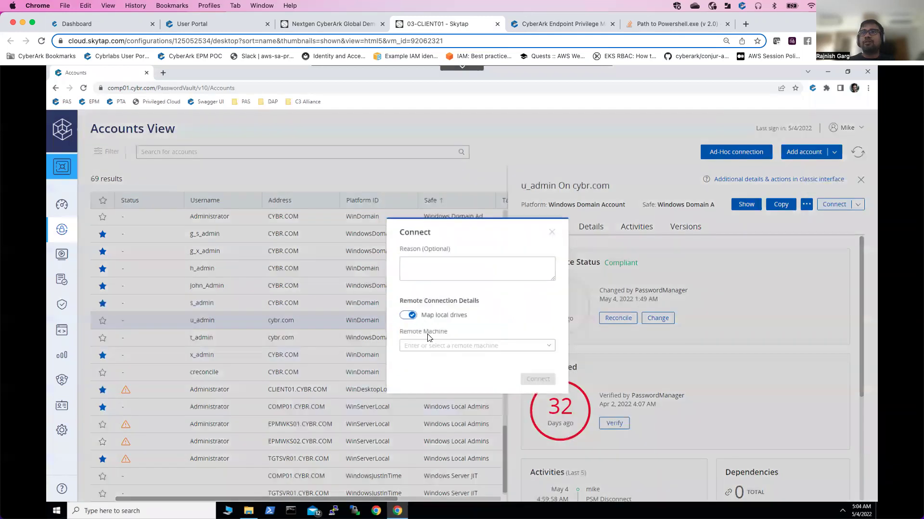
pyautogui.click(412, 347)
pyautogui.write('TG')
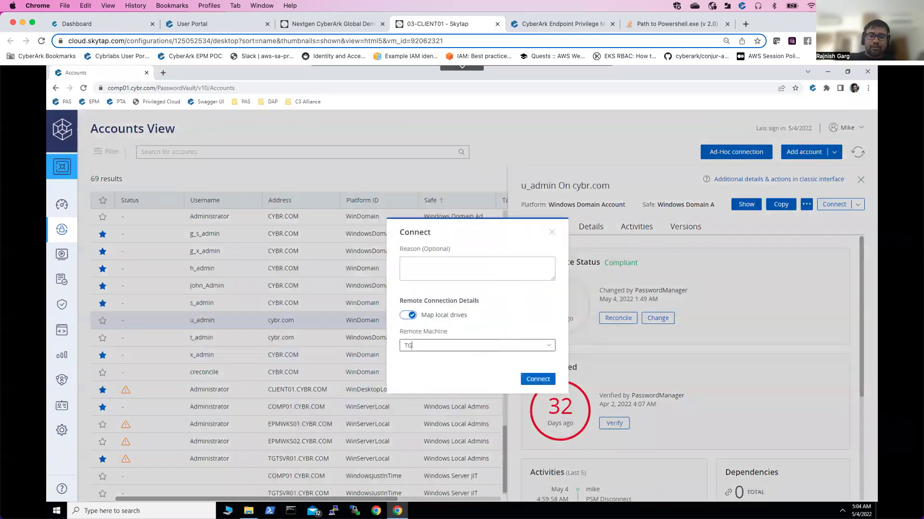
pyautogui.write('TSVR01')
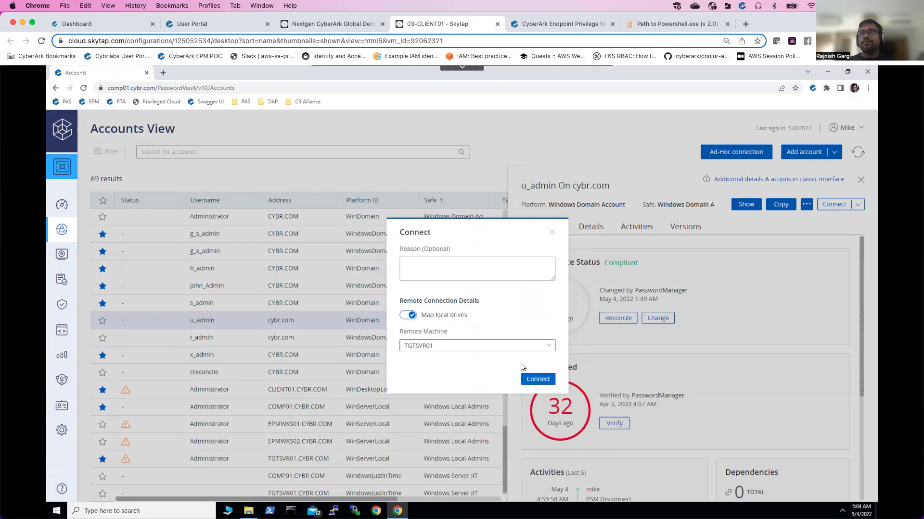
pyautogui.click(537, 379)
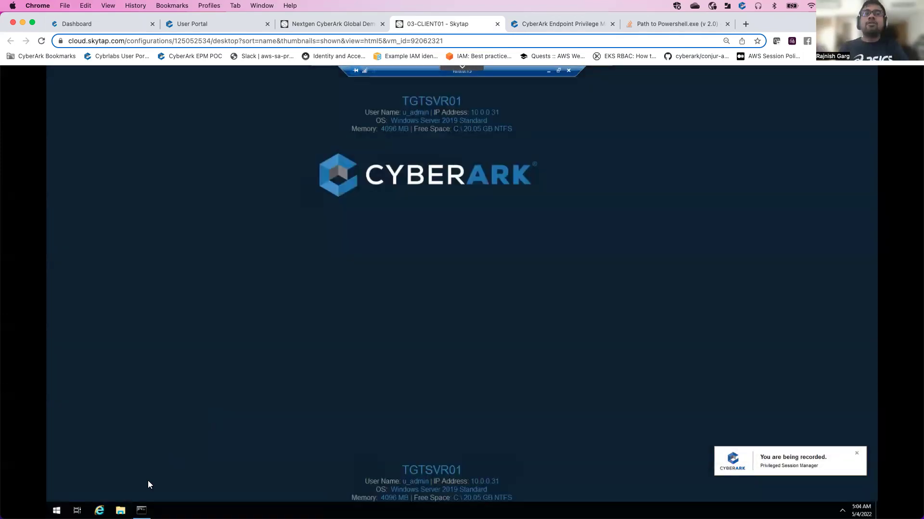
pyautogui.click(56, 511)
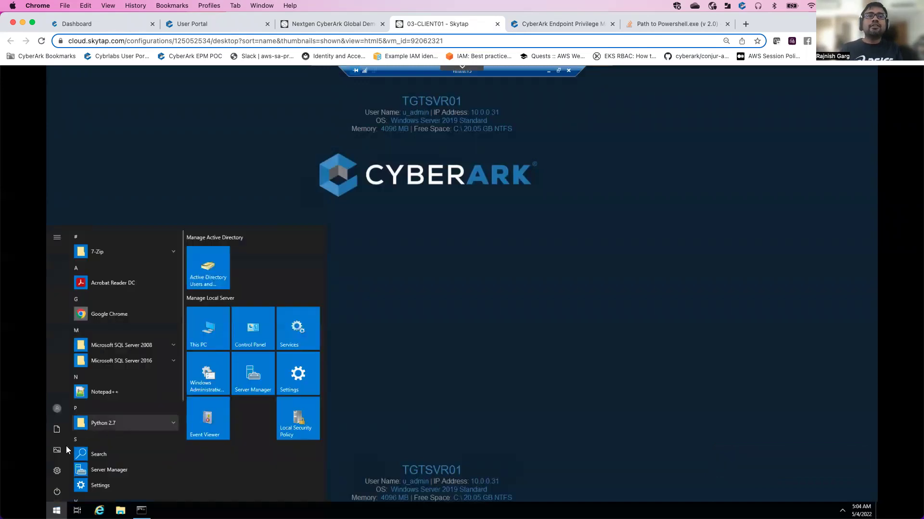
pyautogui.click(113, 454)
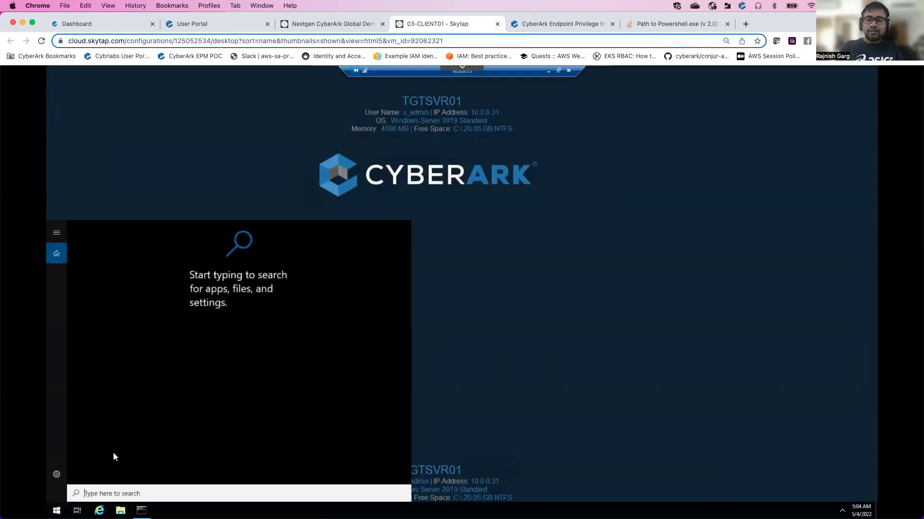
pyautogui.write('power')
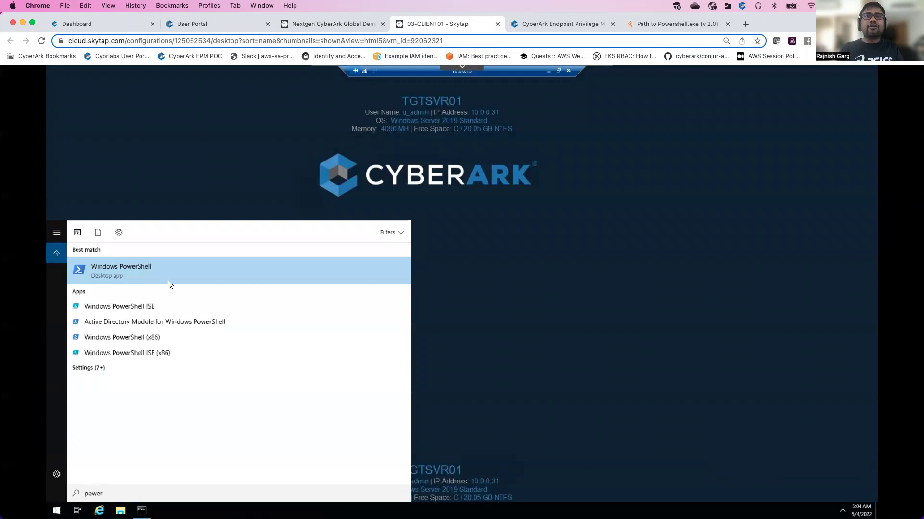
pyautogui.click(131, 273)
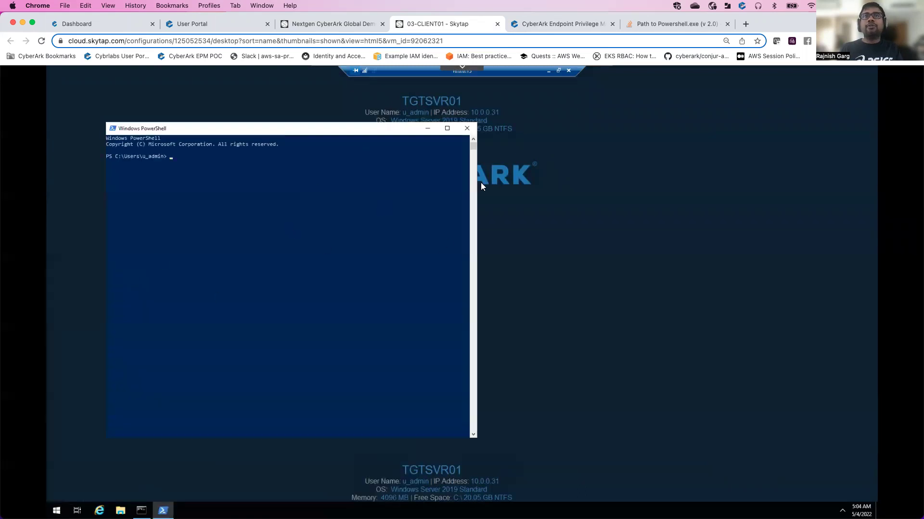
pyautogui.click(467, 128)
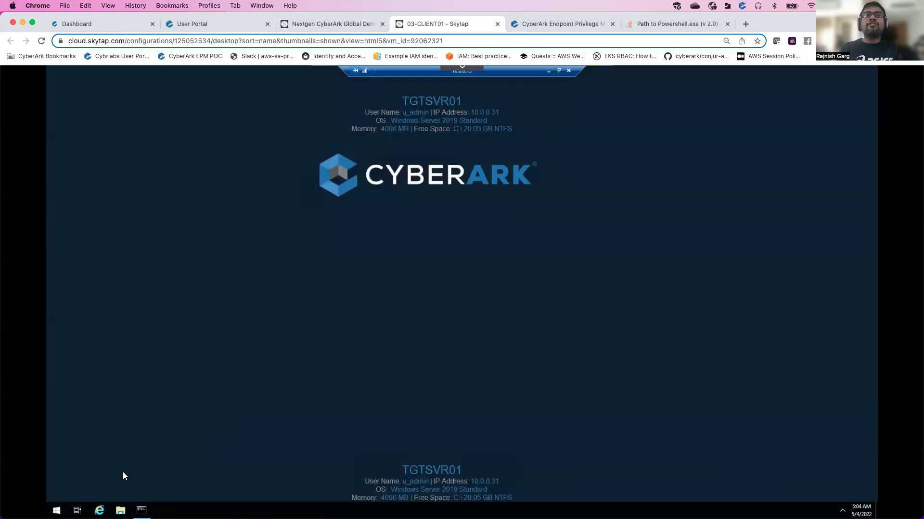
pyautogui.click(56, 510)
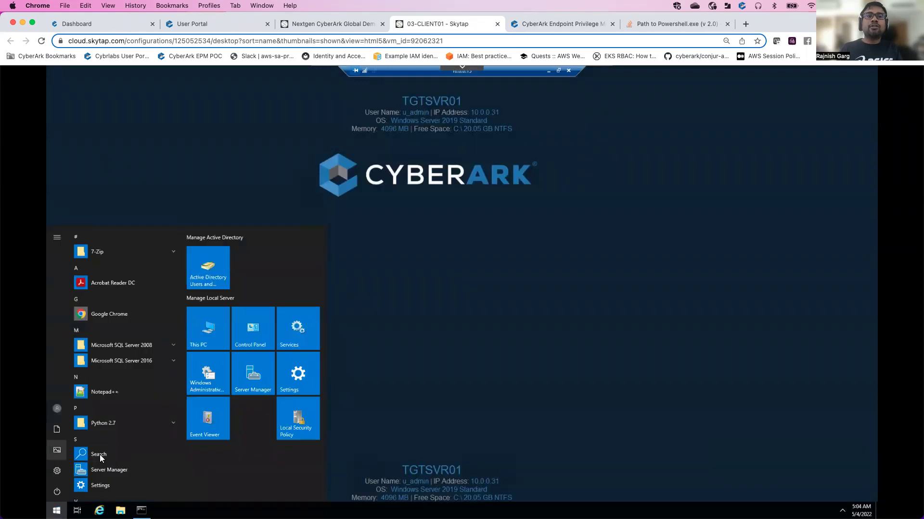
pyautogui.click(108, 454)
pyautogui.write('power')
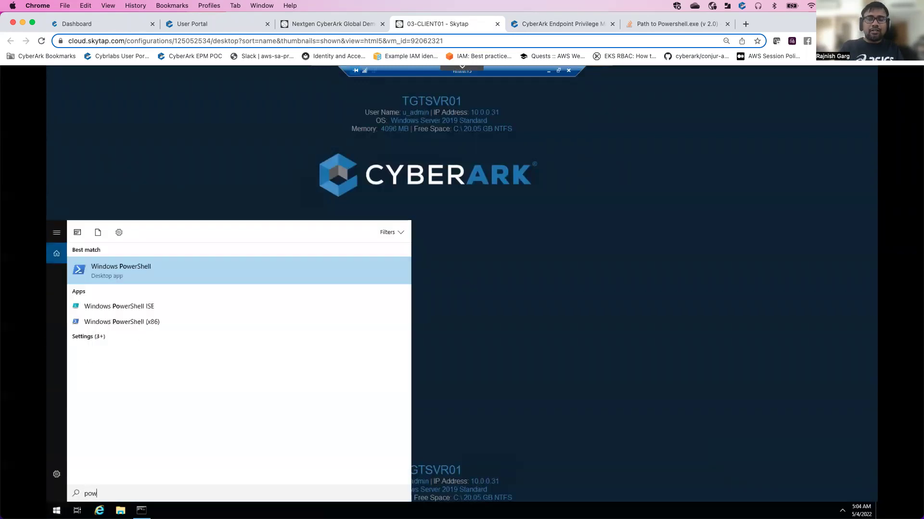
pyautogui.rightClick(140, 267)
pyautogui.click(159, 277)
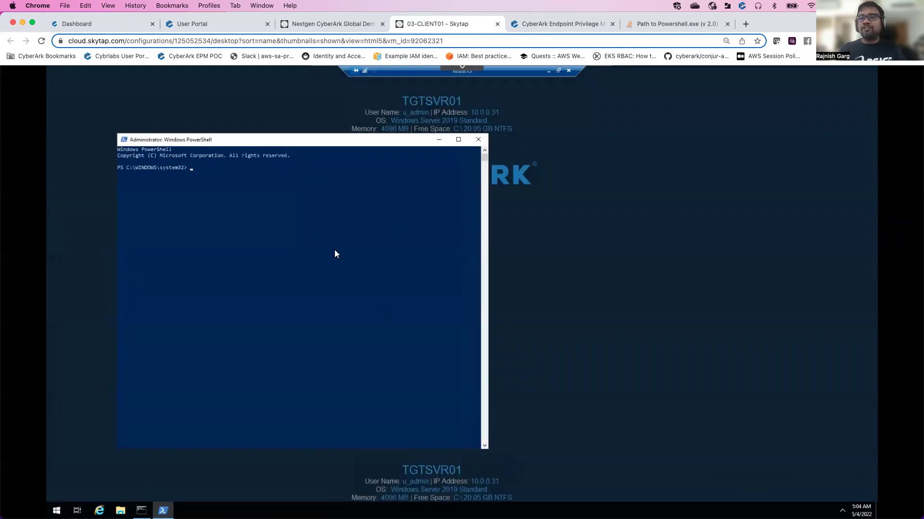
pyautogui.click(478, 141)
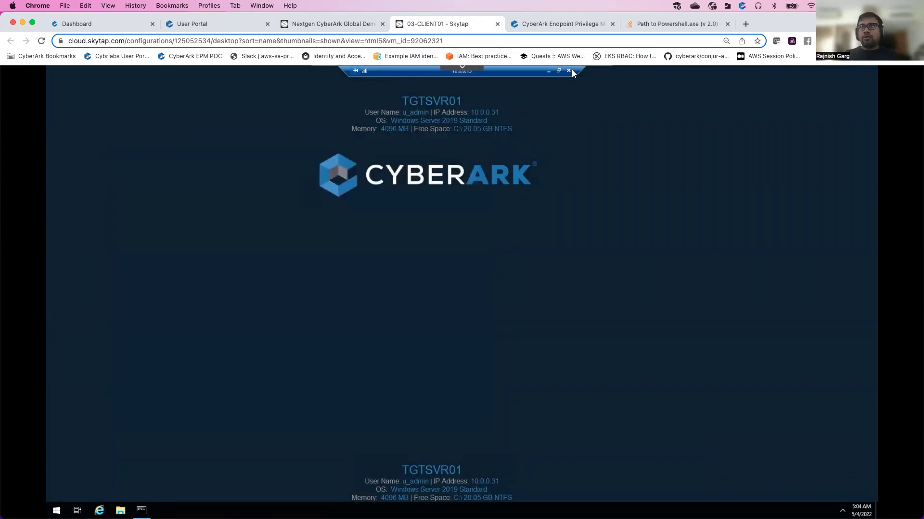